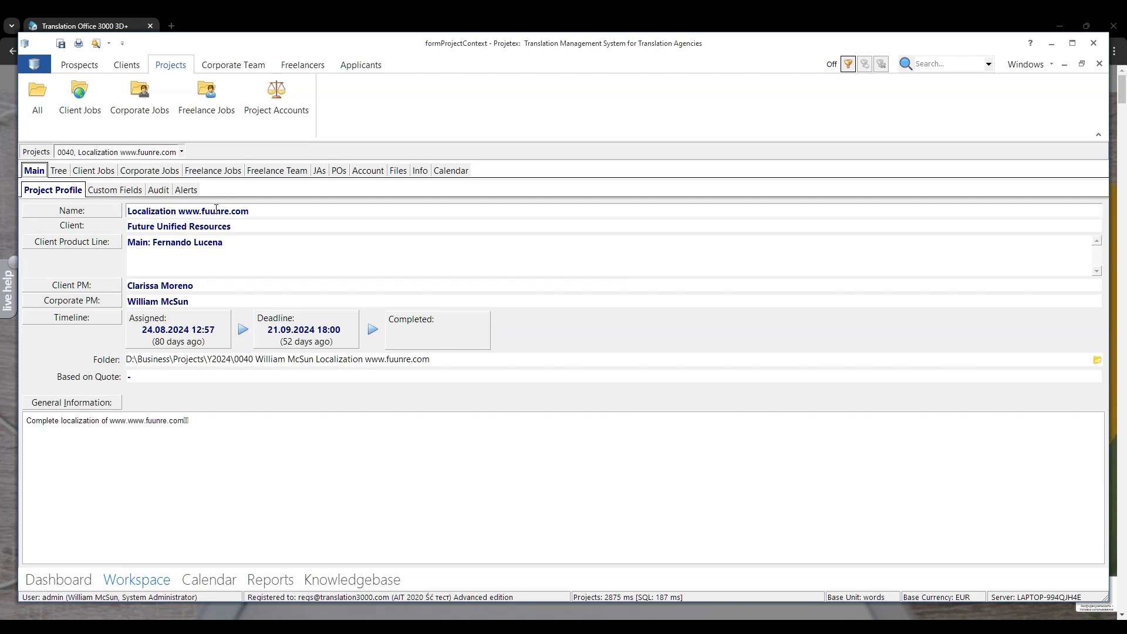
Step: Open the project's Incoming files folder and select Translation job.odt
click(394, 170)
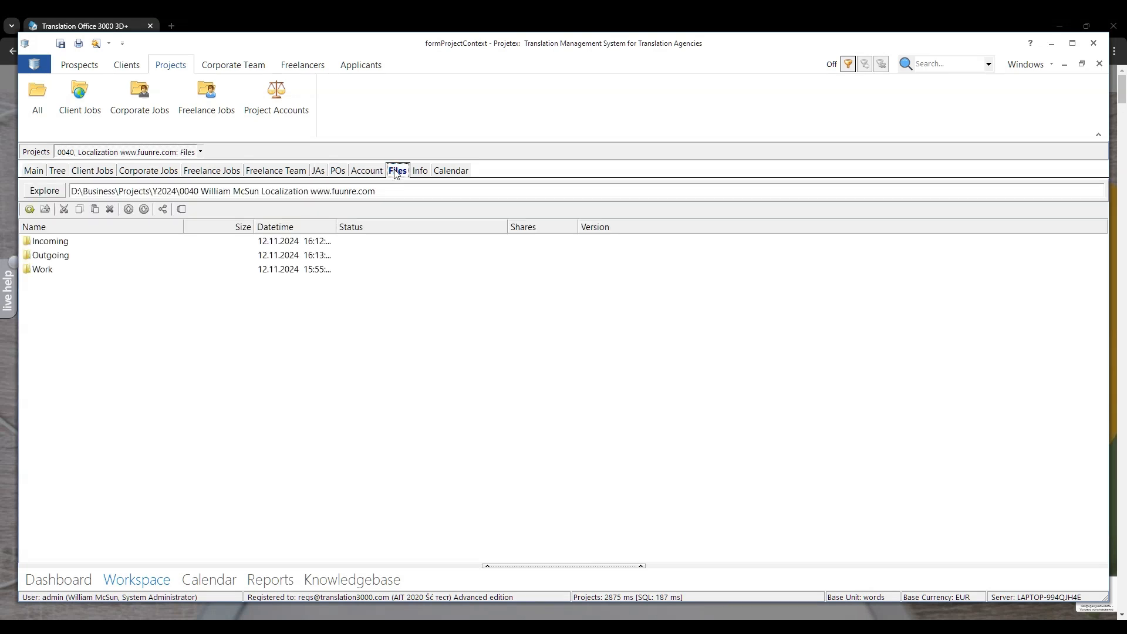
double_click(61, 243)
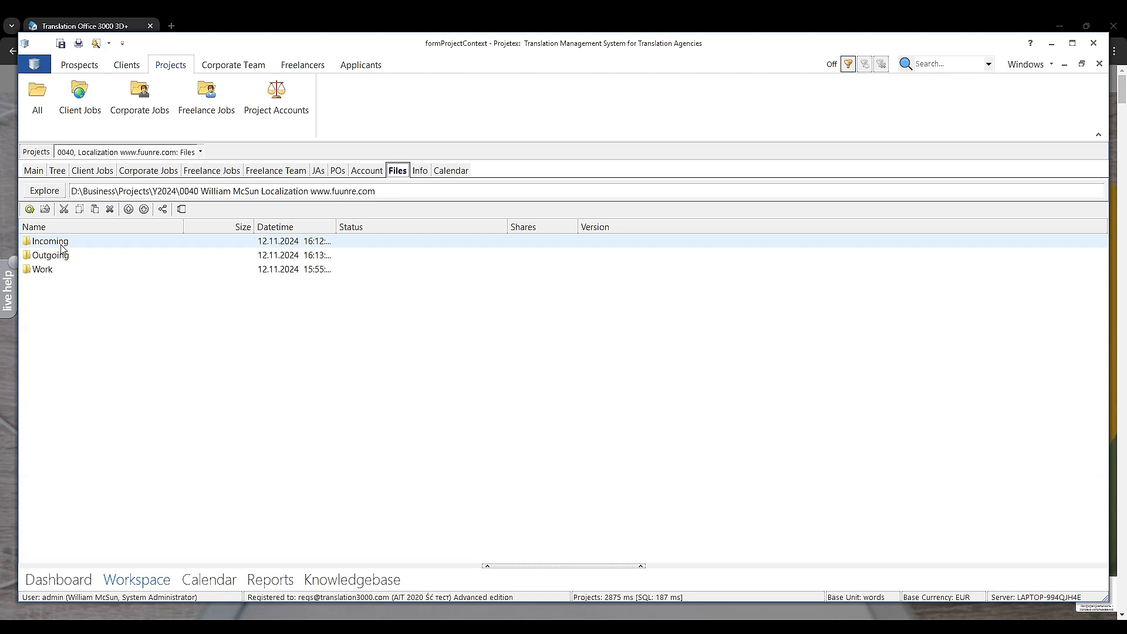
double_click(61, 245)
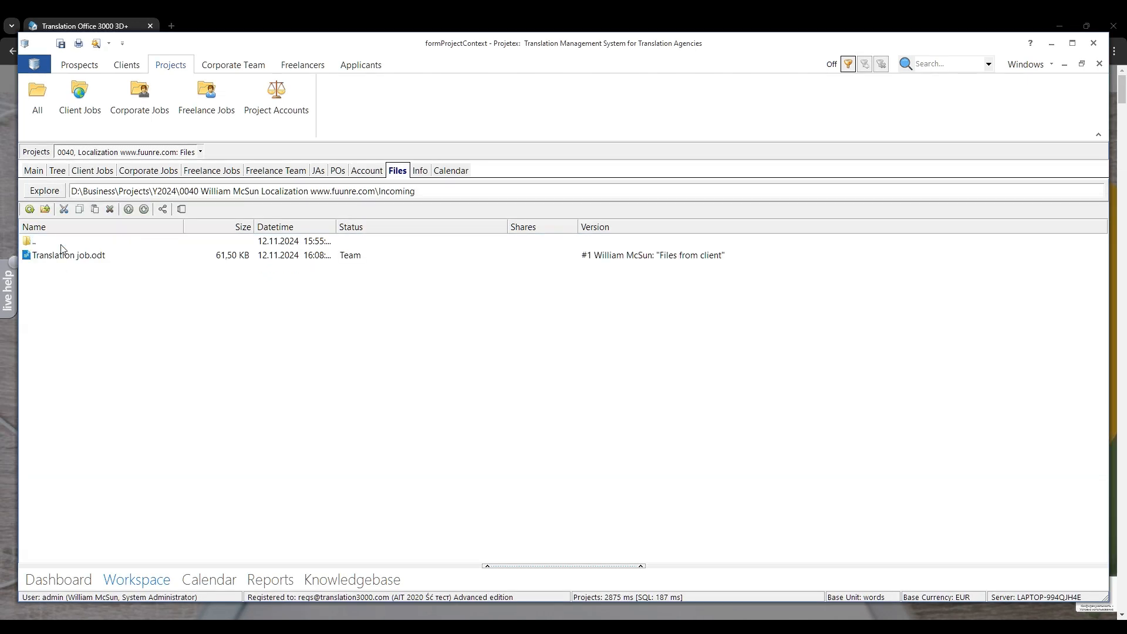
click(68, 259)
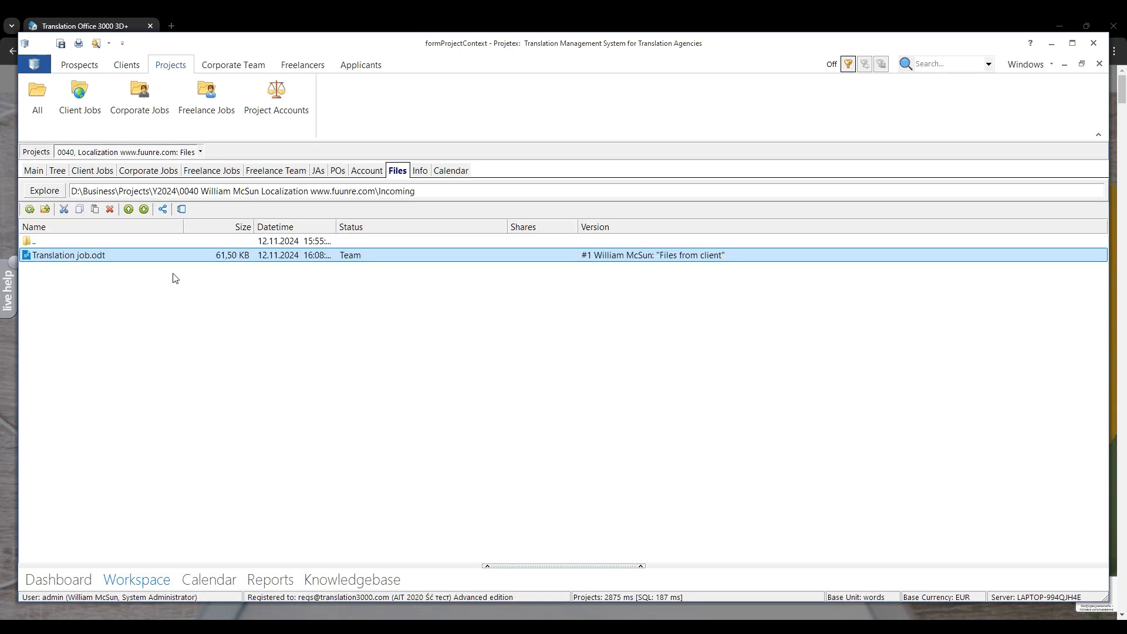
Step: Create a new public link share for Translation job.odt with the expiration date 24.11.2024
click(165, 211)
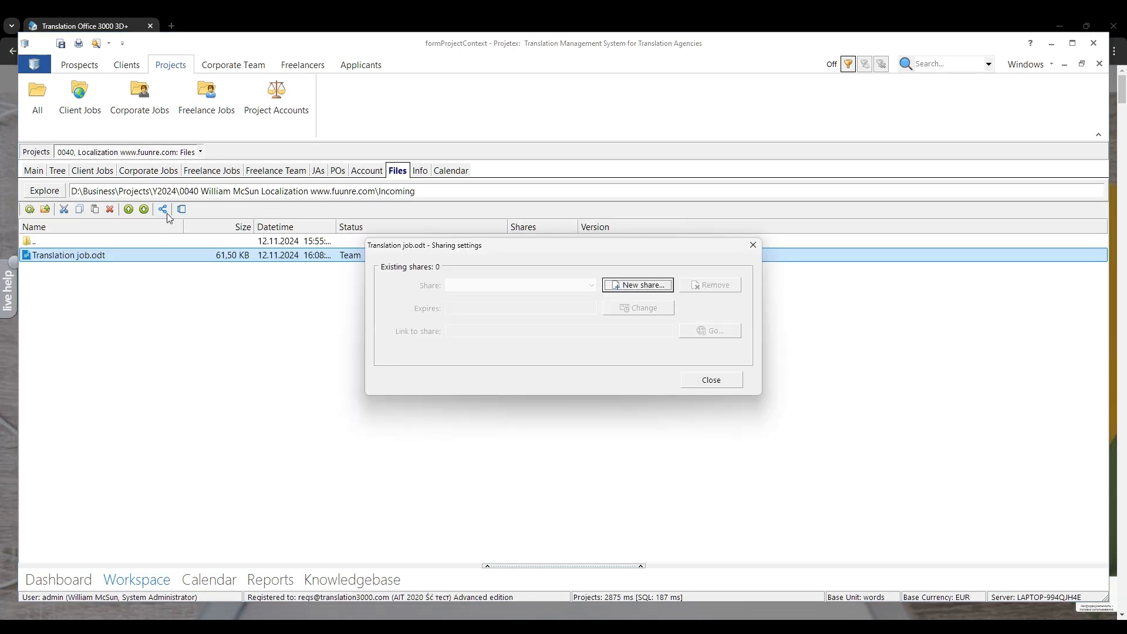
click(646, 285)
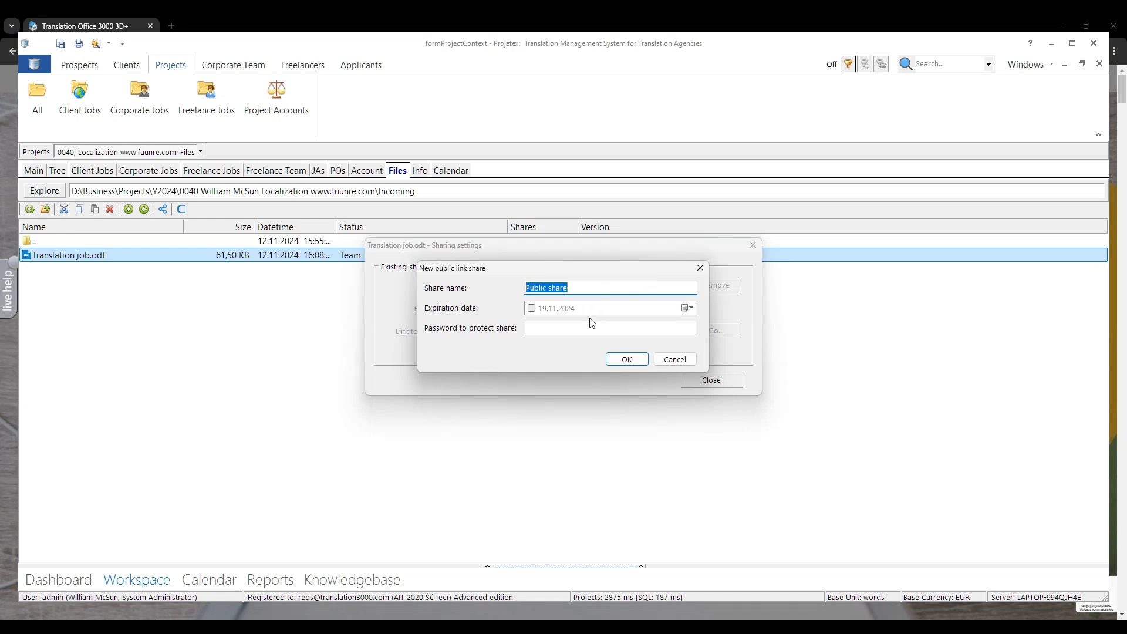
click(688, 307)
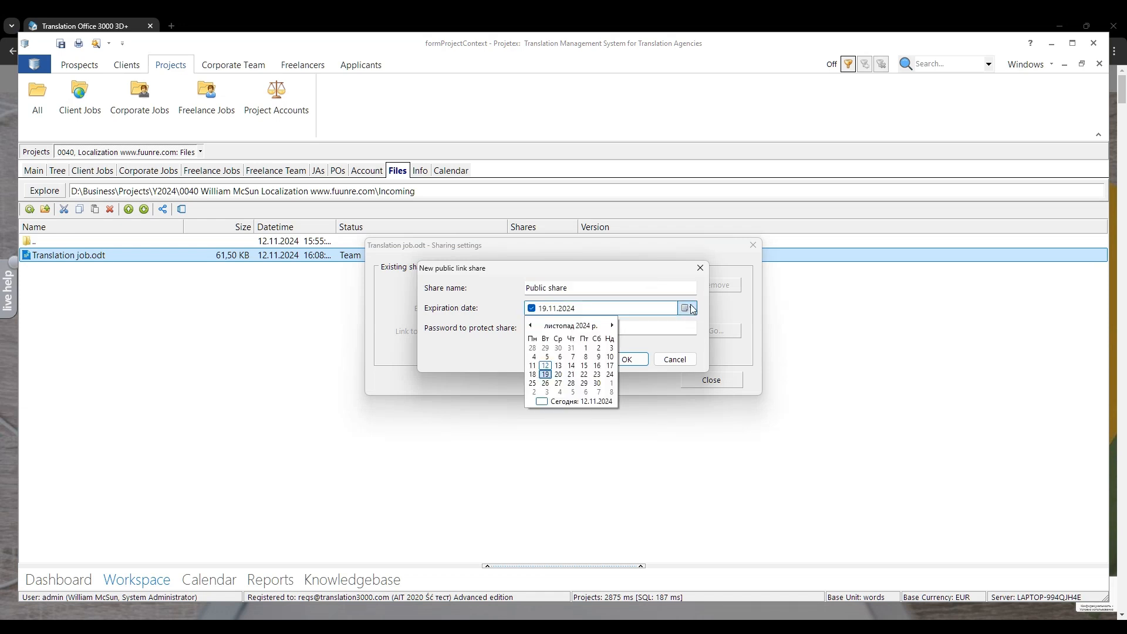
click(609, 374)
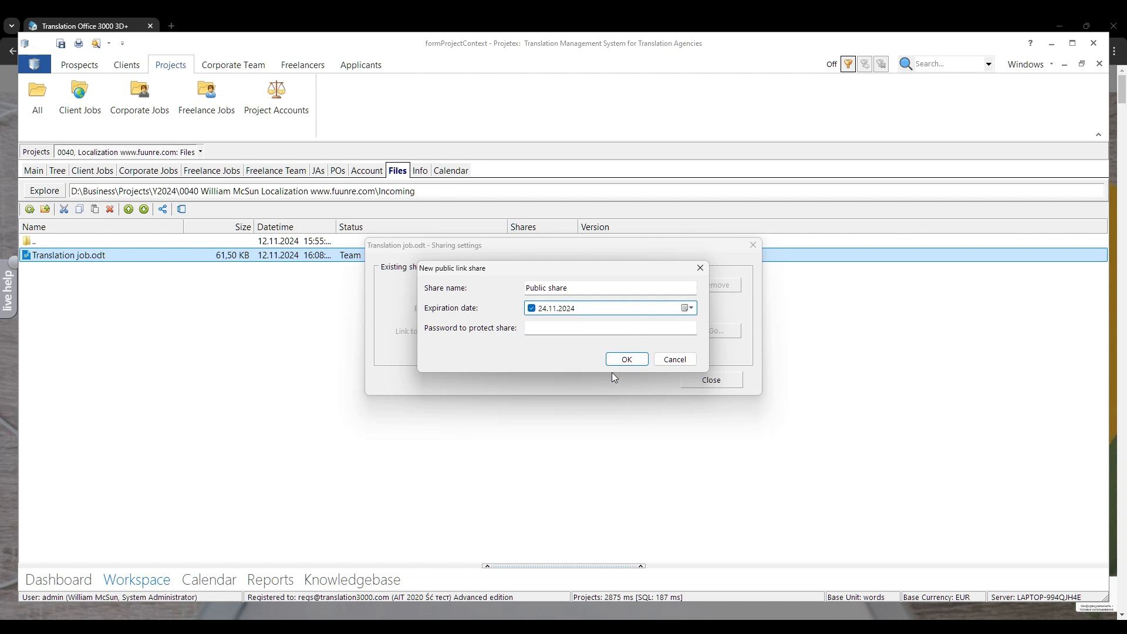
click(626, 359)
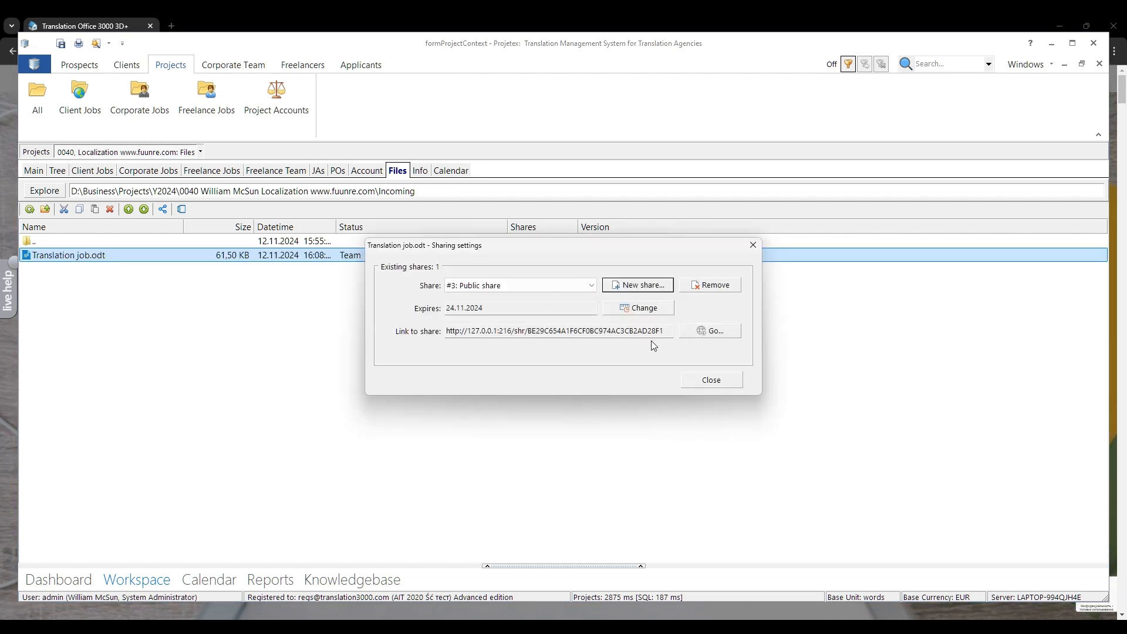
Step: Copy the public share's link and open it in the web browser to download the shared file
click(654, 329)
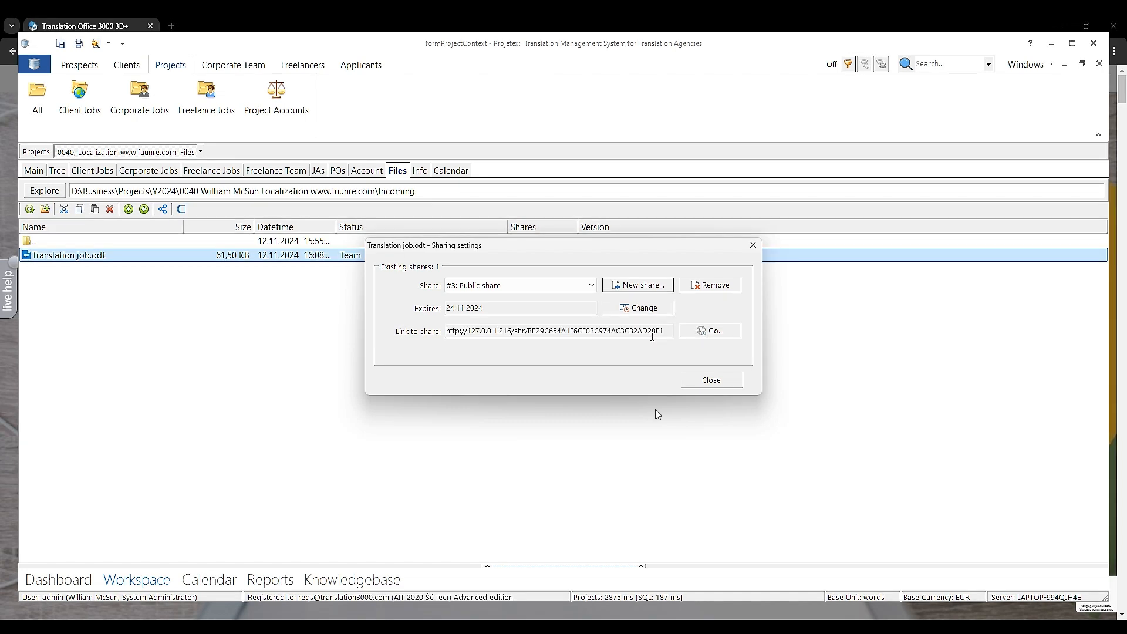
click(651, 331)
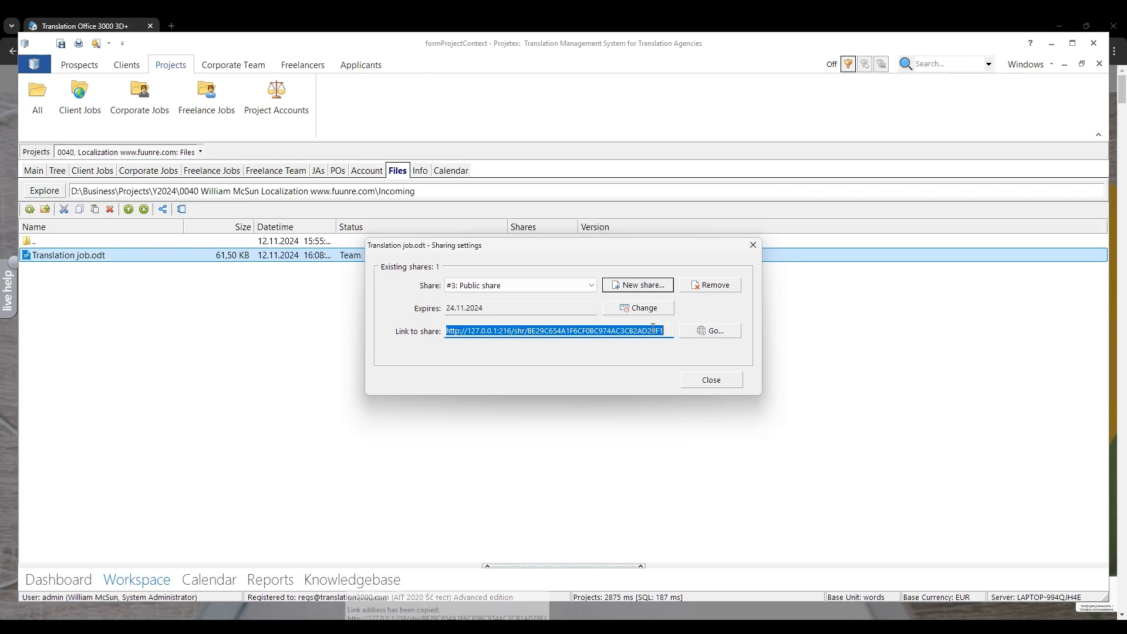
click(725, 333)
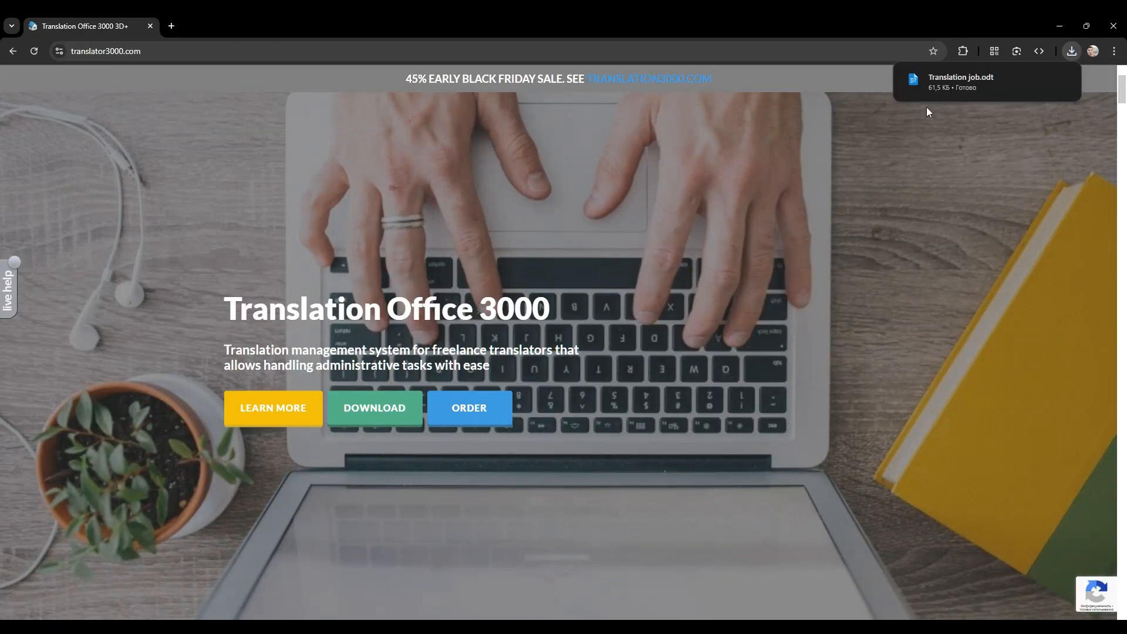
Step: Open the downloaded Translation job.odt, look through its text, and close both the document and the sharing settings
click(963, 87)
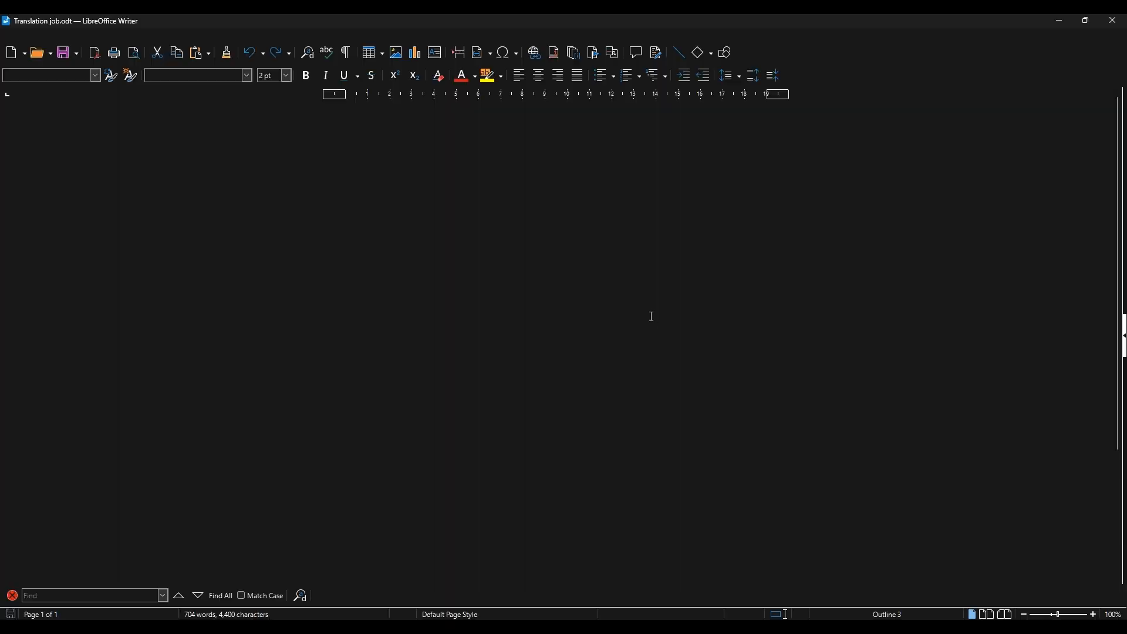
scroll(651, 317, down, 6)
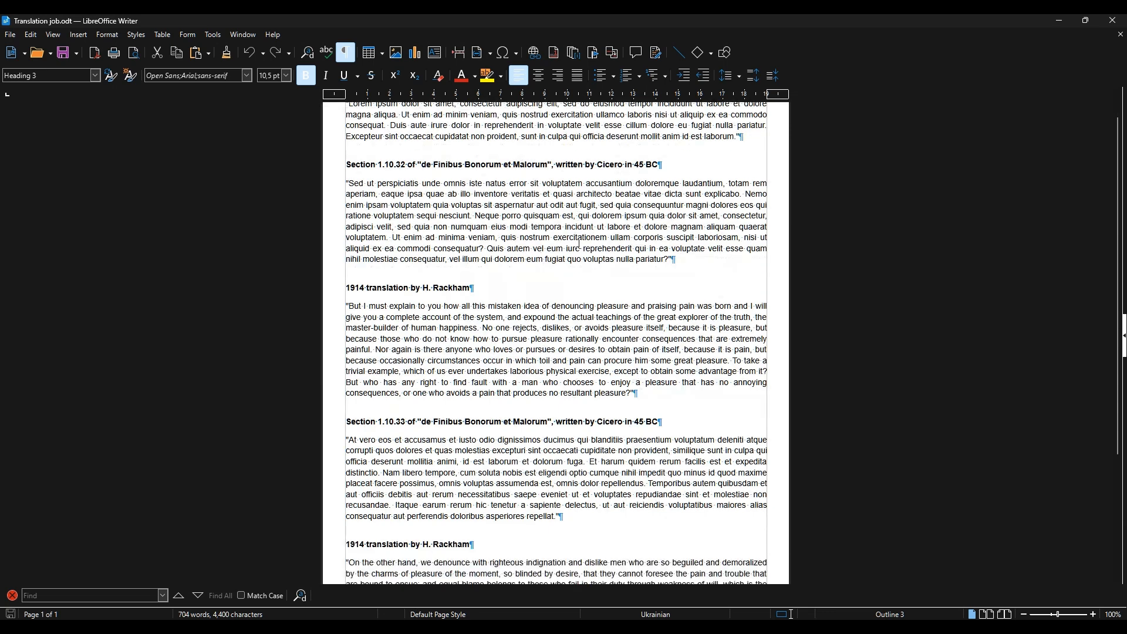
scroll(580, 245, up, 6)
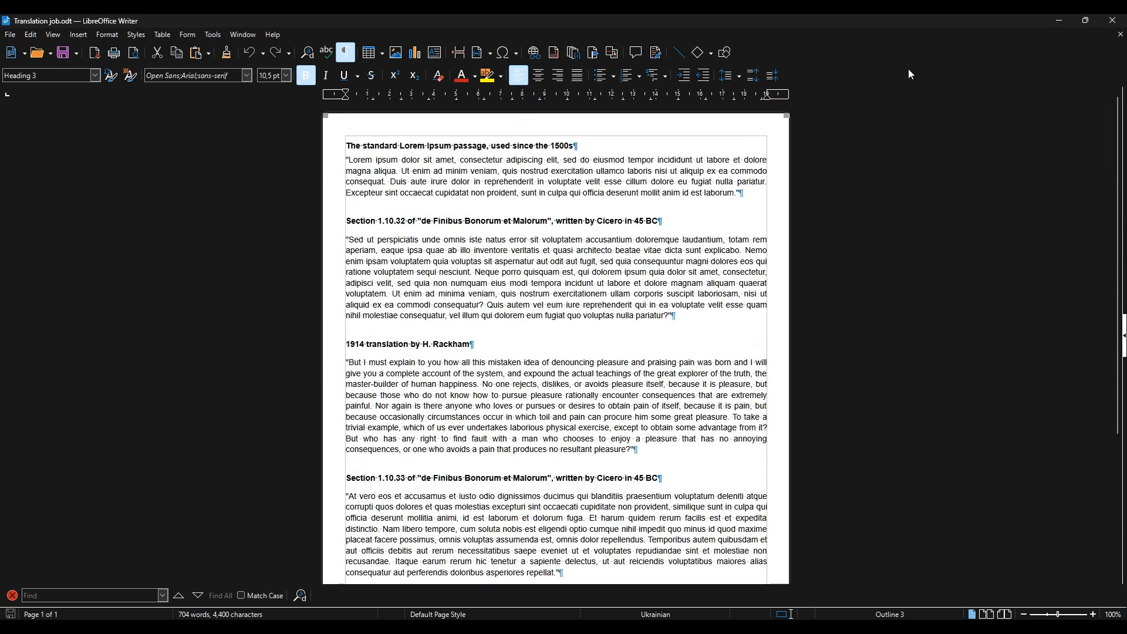
click(1112, 20)
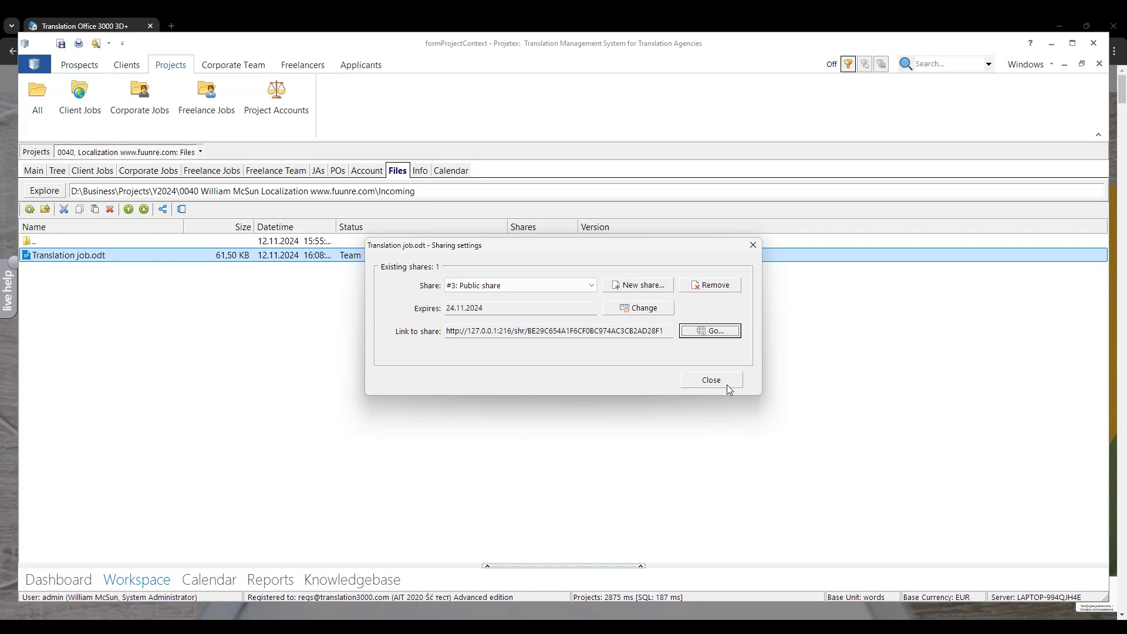
click(727, 385)
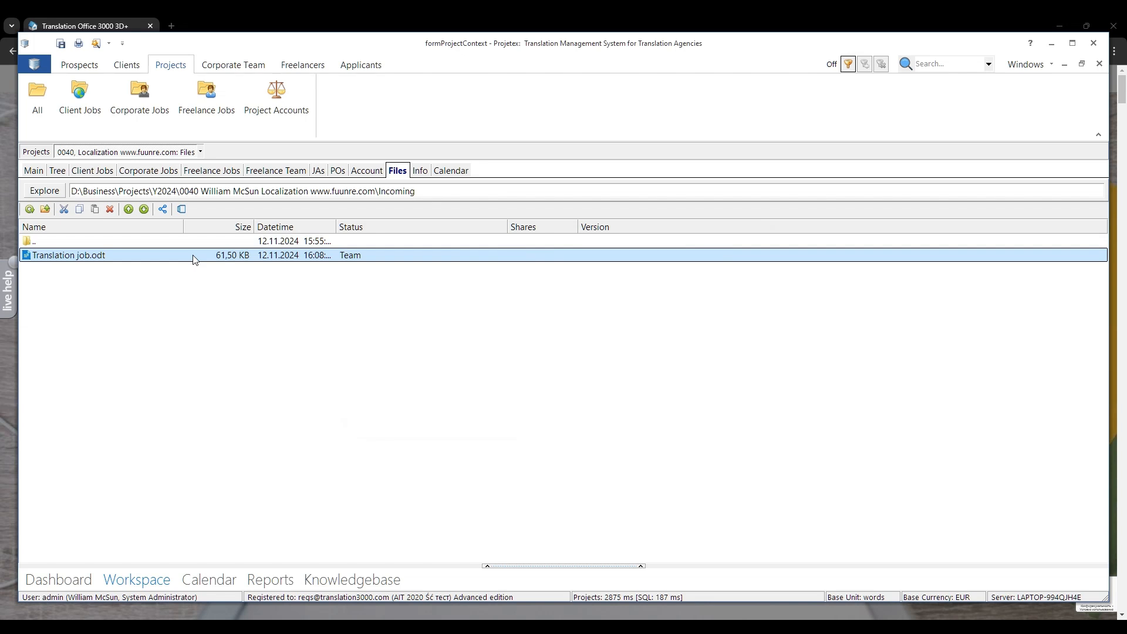
Step: Switch to the project's Outgoing folder and select Translated.odt
double_click(42, 238)
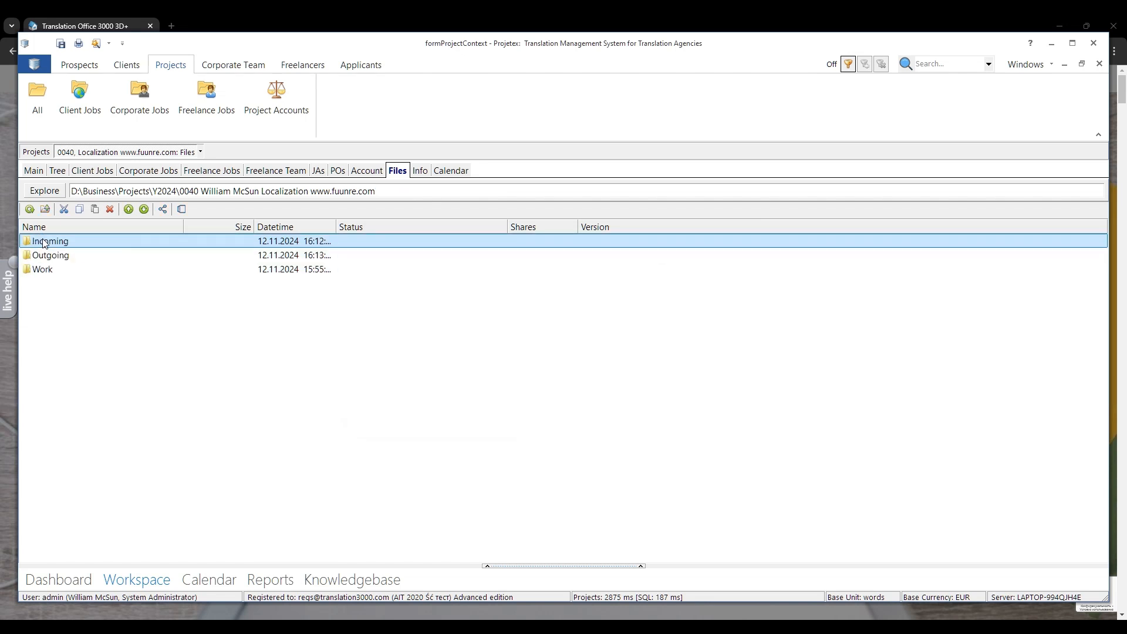
double_click(69, 258)
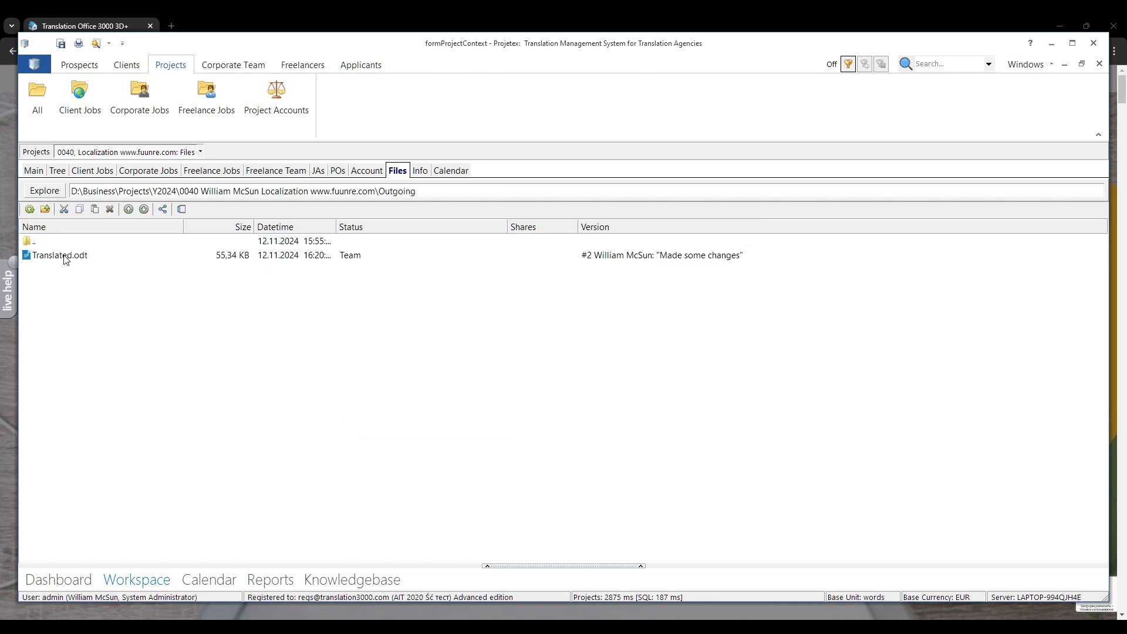
click(65, 259)
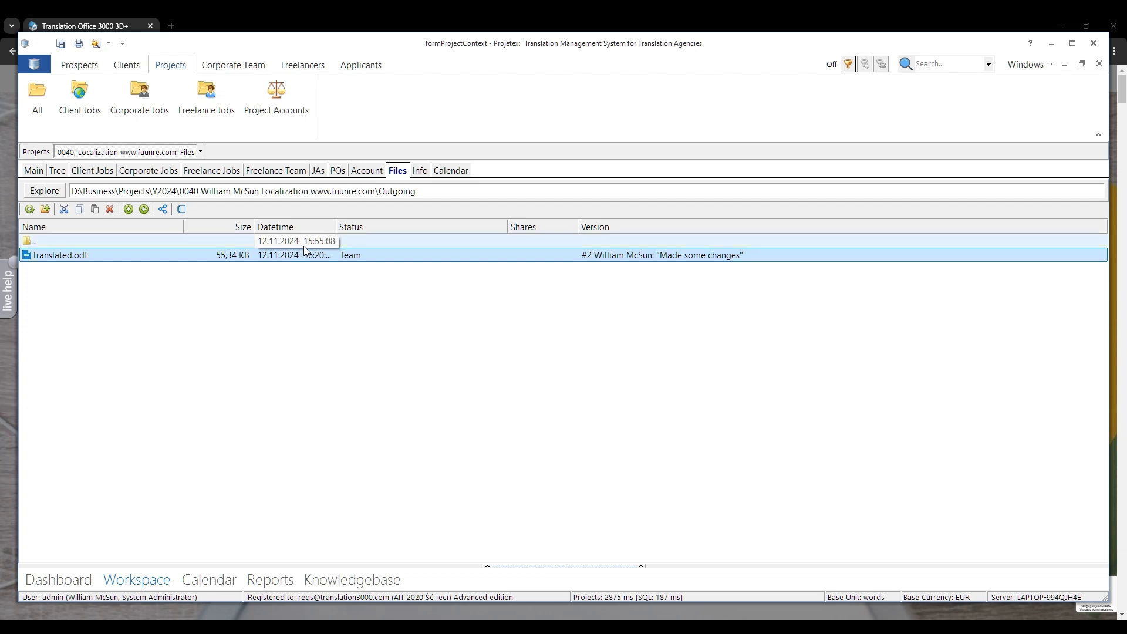
Step: Download version 1, commented "Translation job is done", from the version history of Translated.odt
click(184, 211)
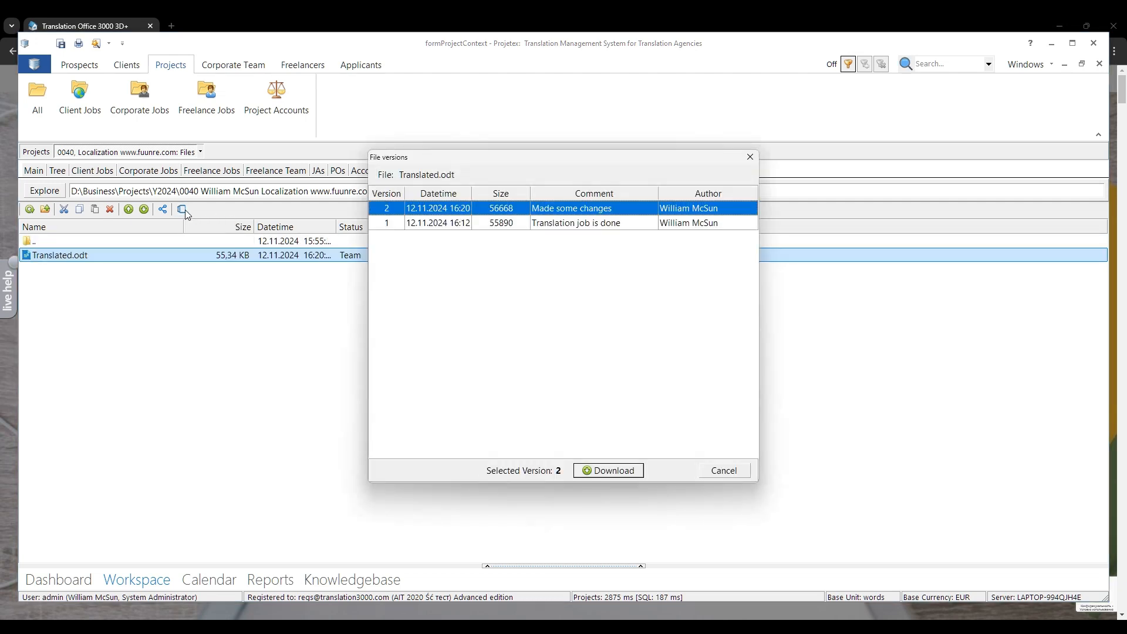
click(447, 226)
click(617, 468)
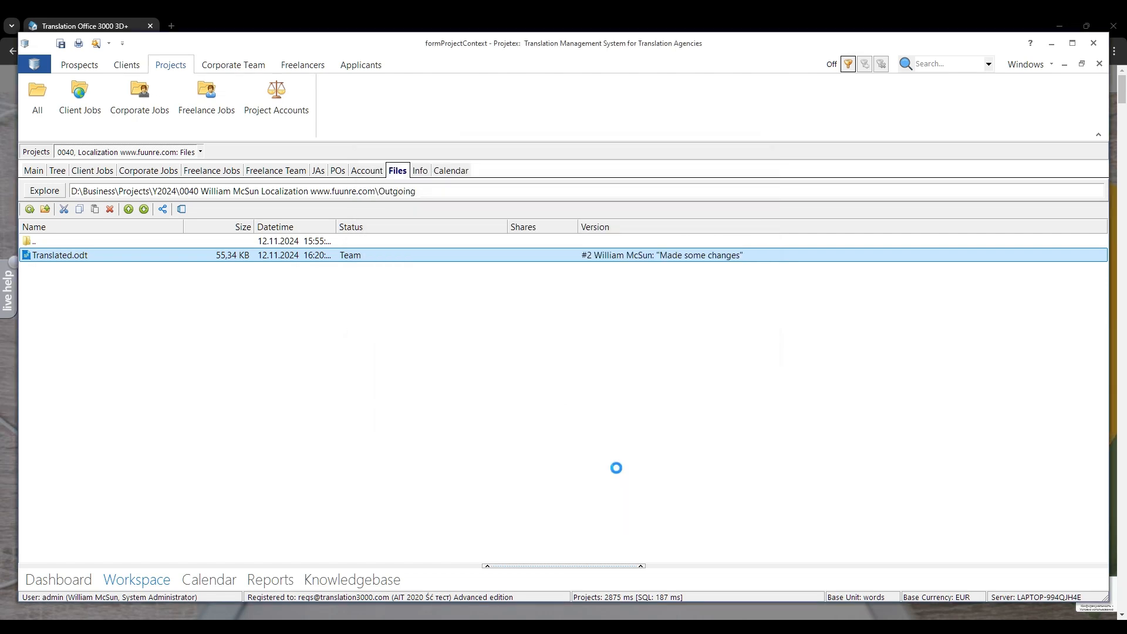
click(598, 351)
Step: Open Translated.odt without downloading the latest version, look through its text to the end, and close it
click(75, 261)
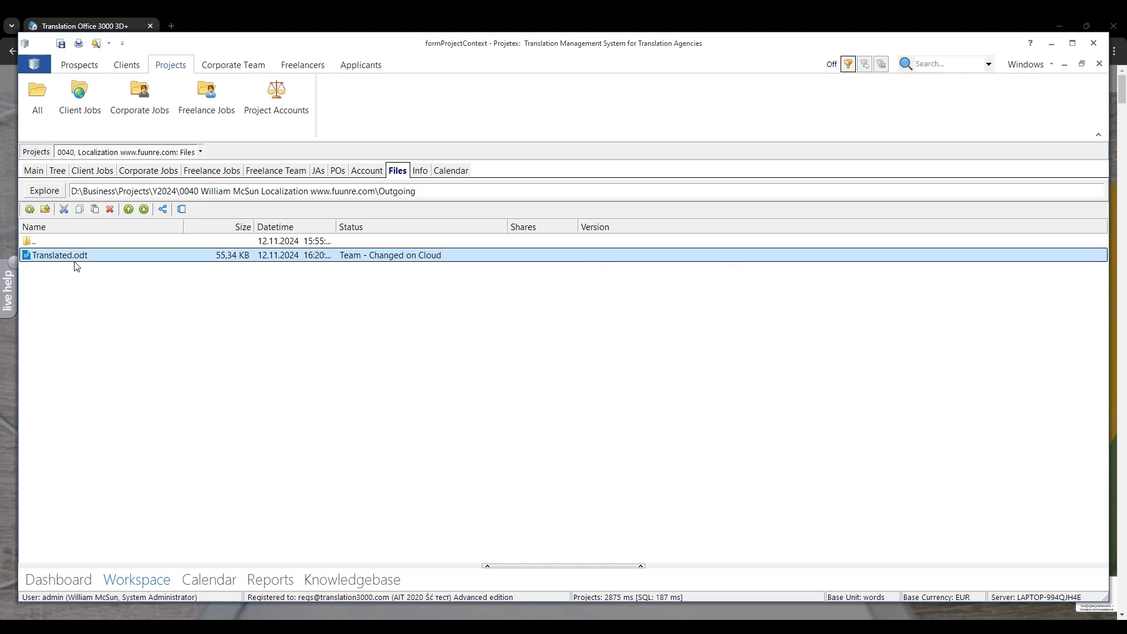
double_click(68, 261)
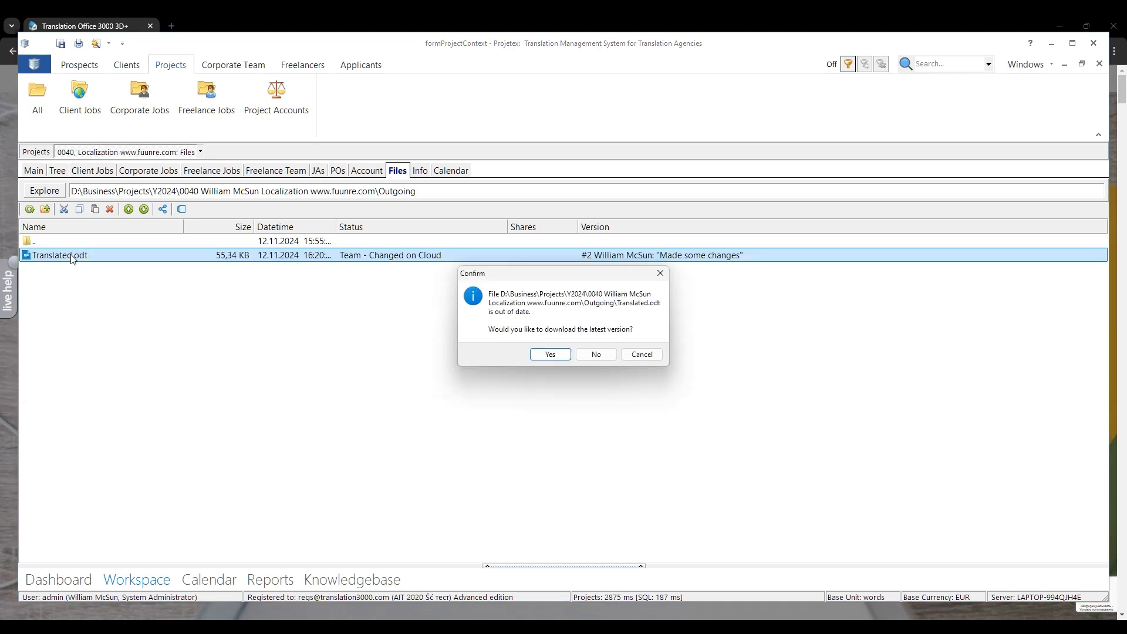
click(596, 355)
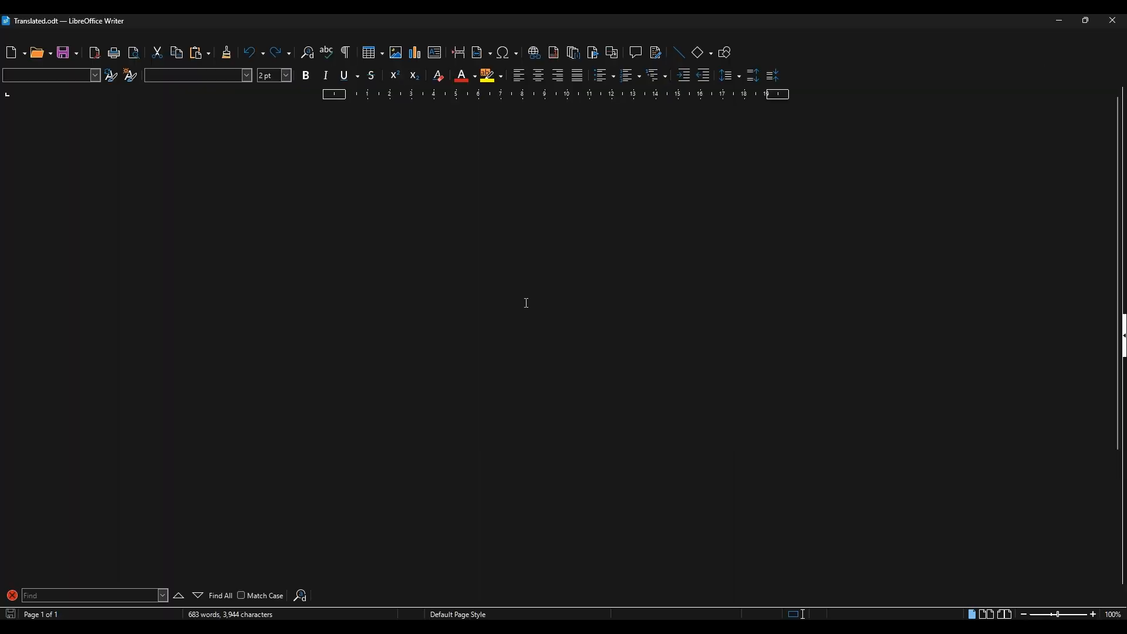
scroll(526, 303, down, 5)
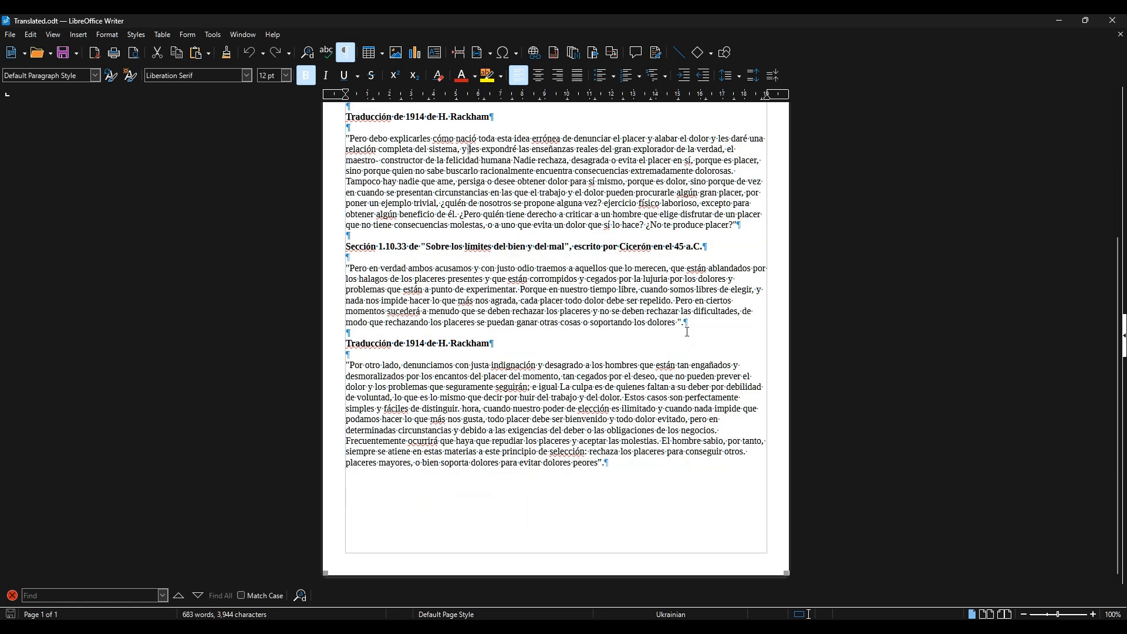
click(1111, 21)
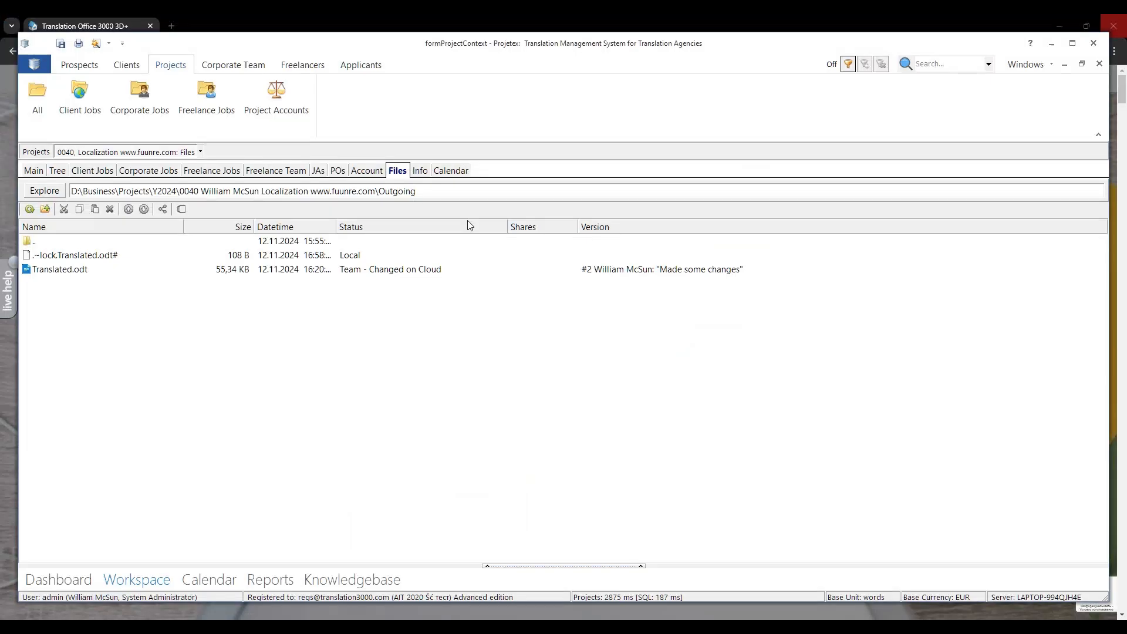
Step: Download version 2, commented "Made some changes", from the version history of Translated.odt
click(112, 260)
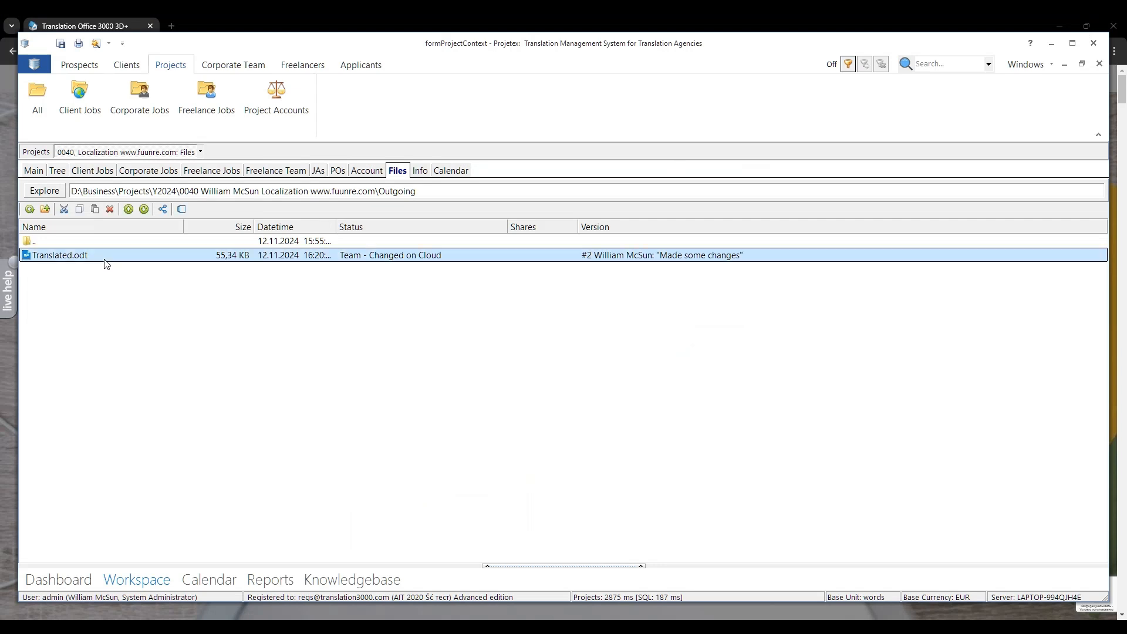
click(182, 209)
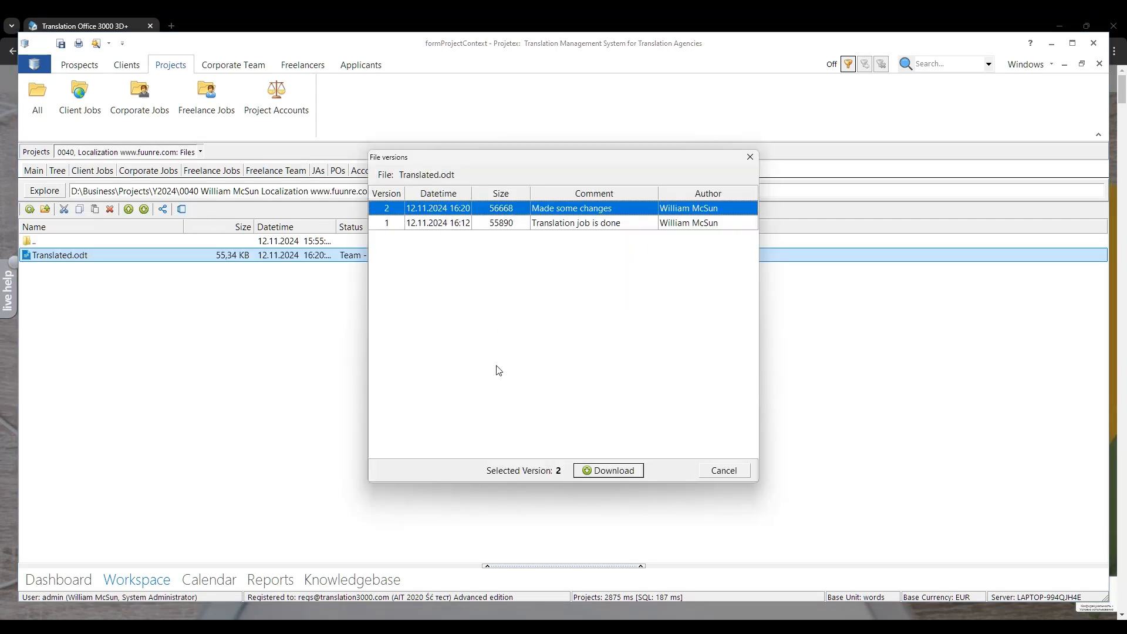
click(598, 470)
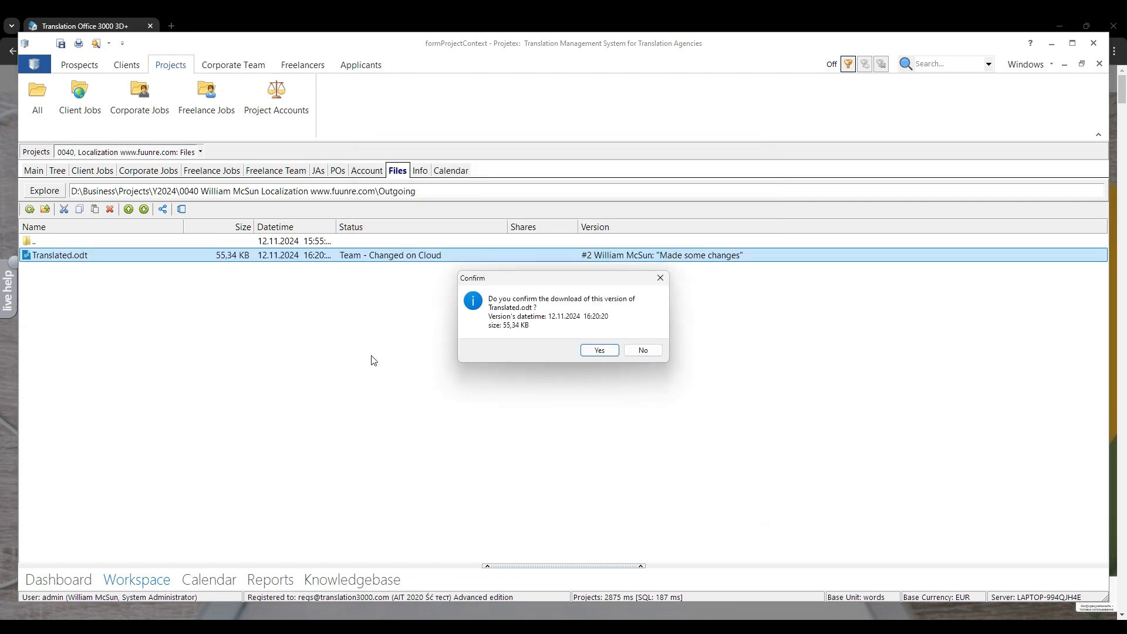
click(600, 350)
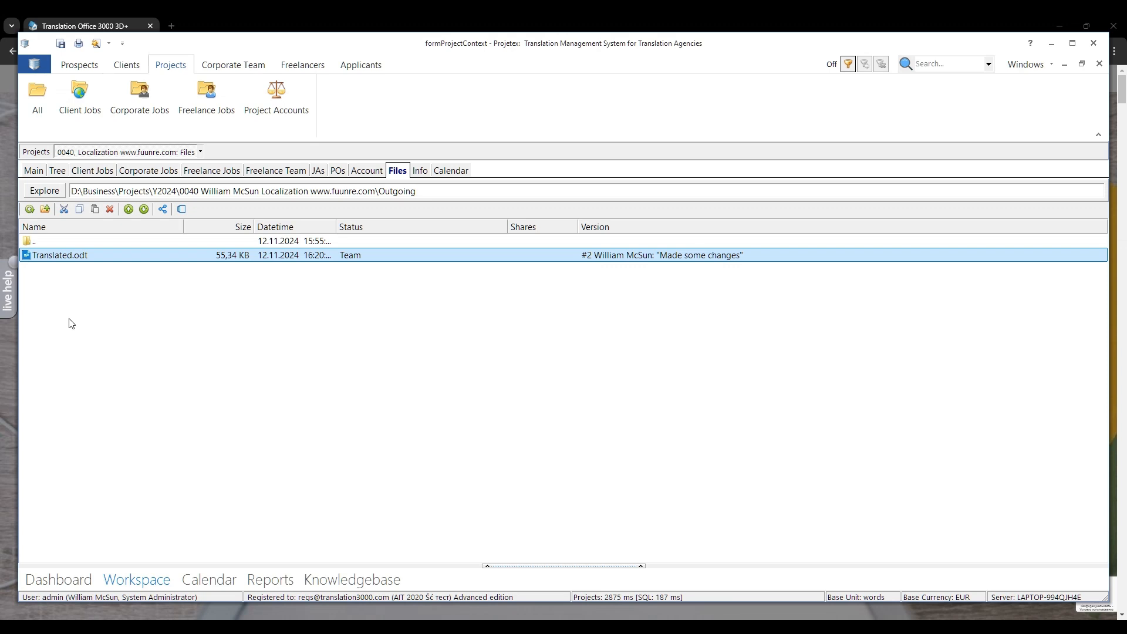
Step: Open Translated.odt again and examine the last lines of the document for changes from the earlier version
double_click(80, 258)
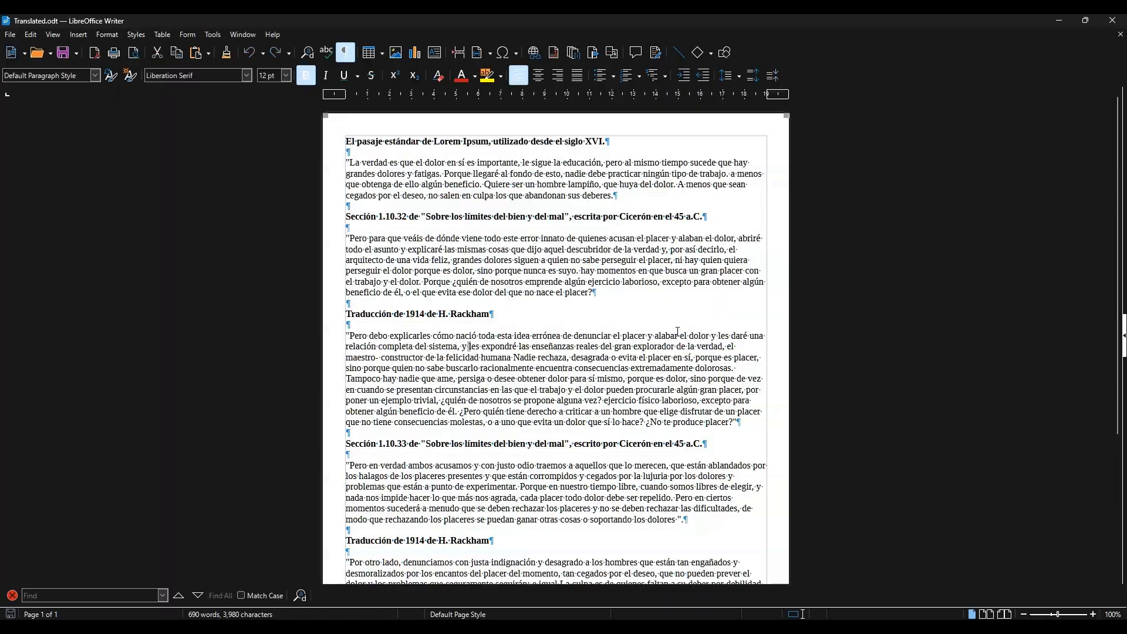
scroll(558, 411, down, 6)
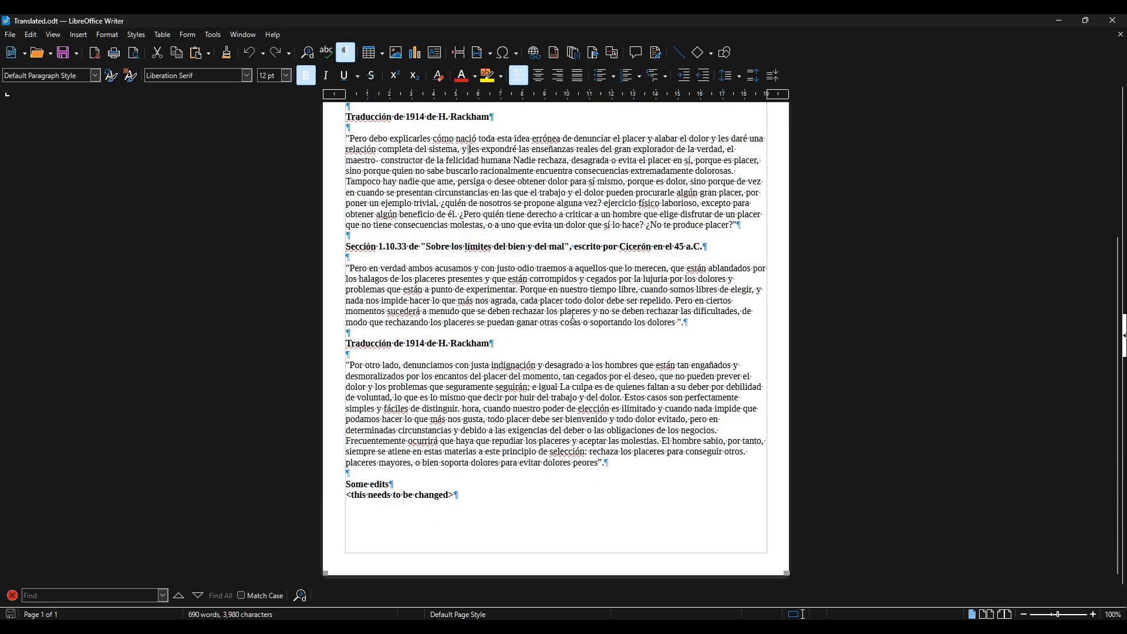
click(467, 495)
drag(384, 503, 345, 484)
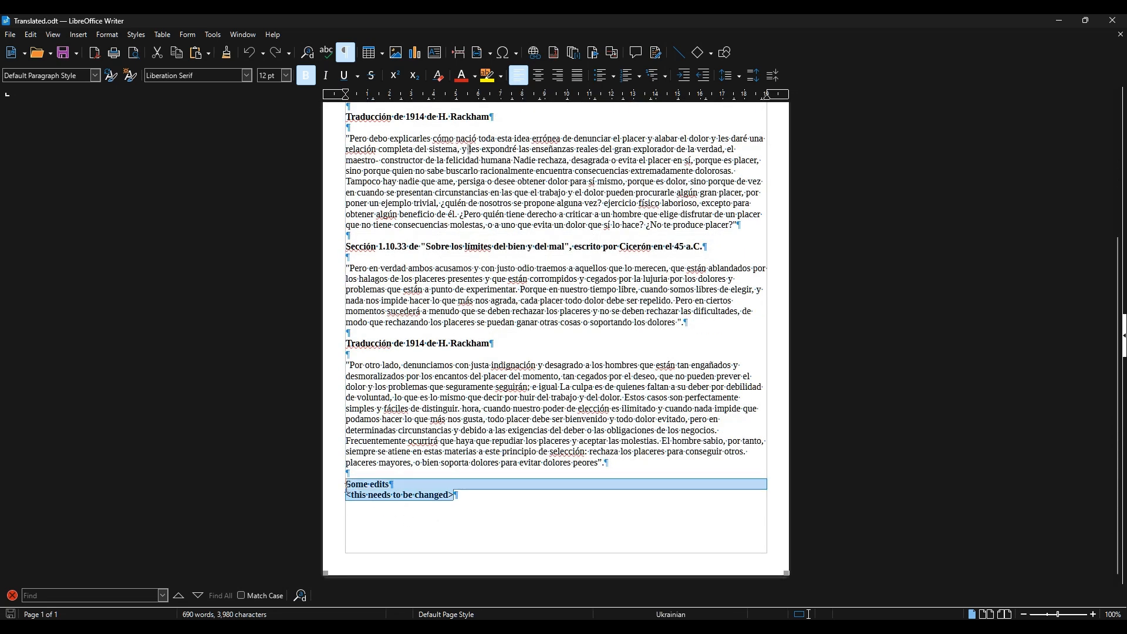
click(502, 494)
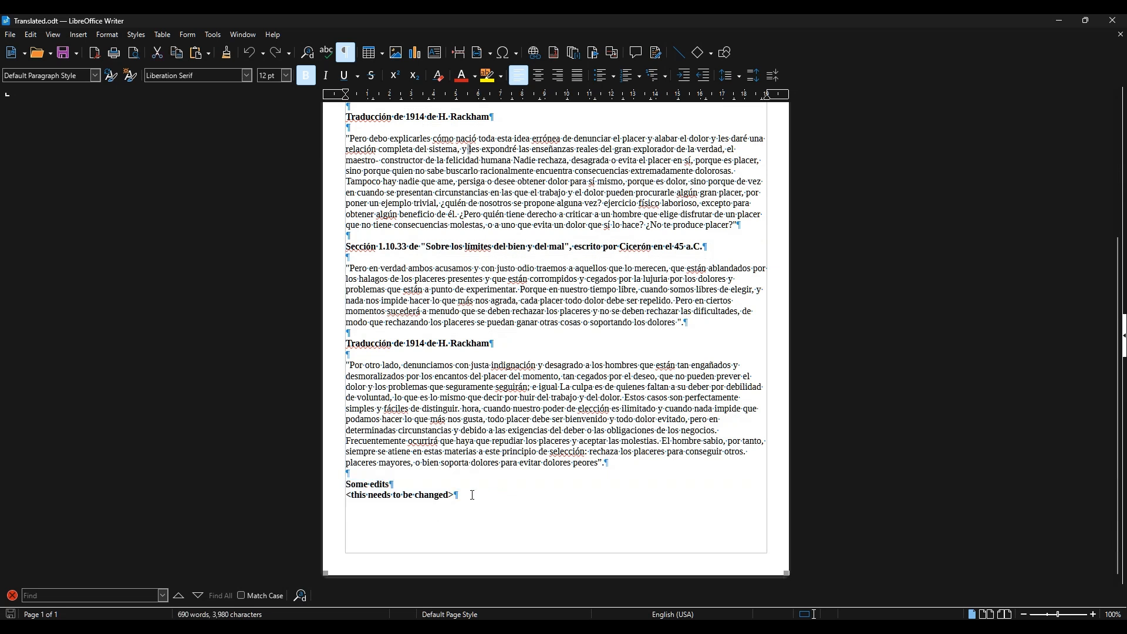
Step: Add the line "Some changes here" below the last line of Translated.odt, save the document and close it
key(Return)
key(Return)
text(Some changes here)
key(ctrl+s)
click(1115, 23)
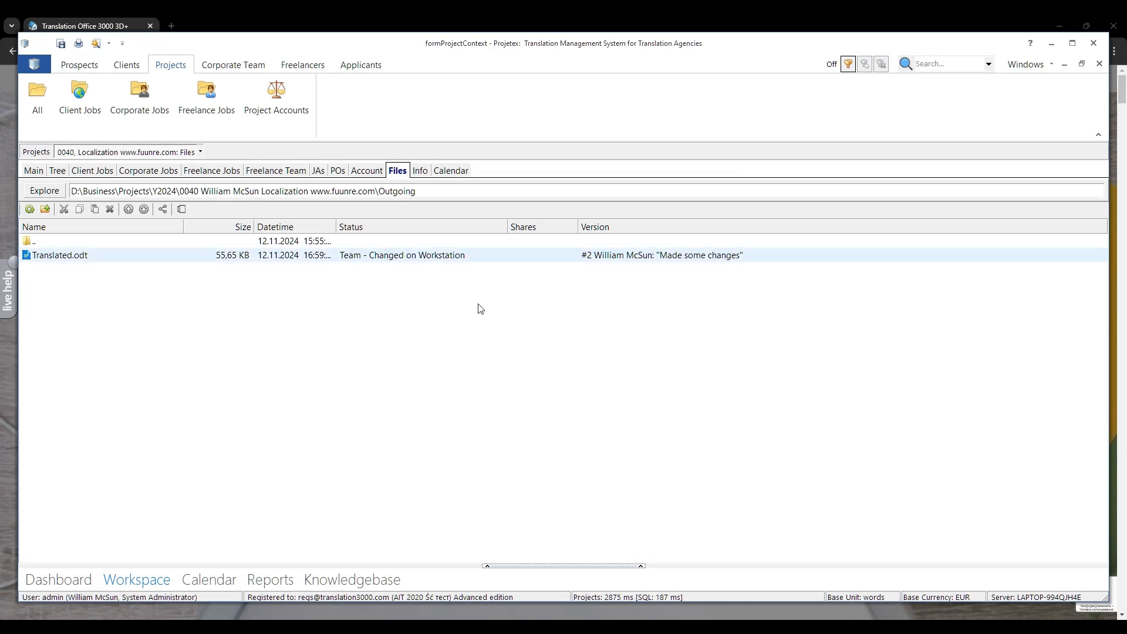
Step: Check the stored versions of Translated.odt in its version history and close the list without downloading
click(81, 259)
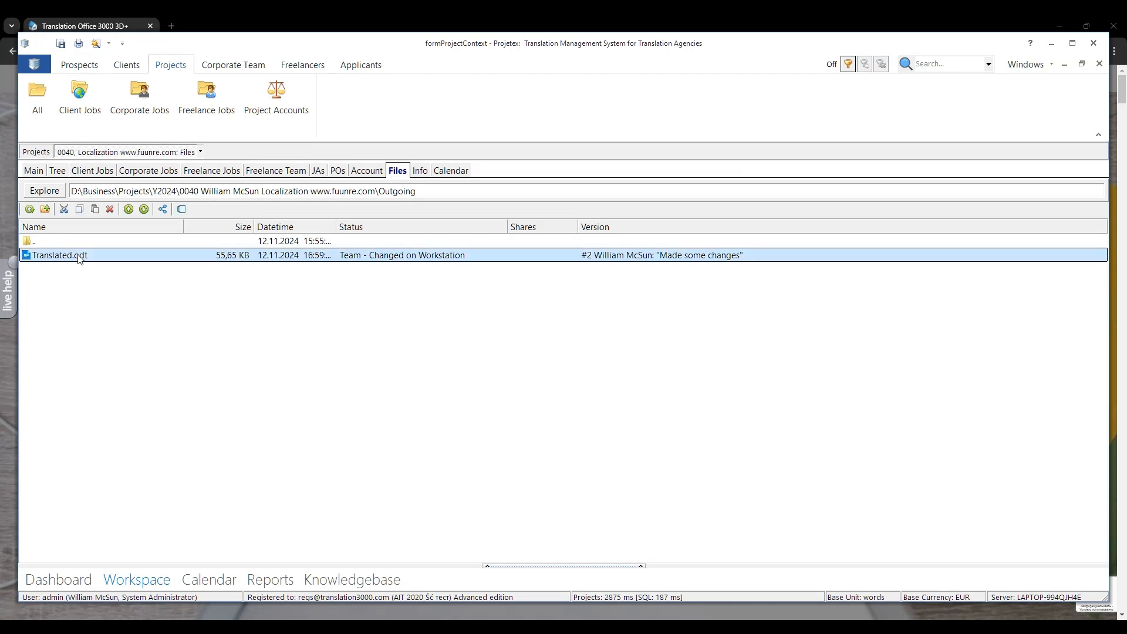
click(181, 209)
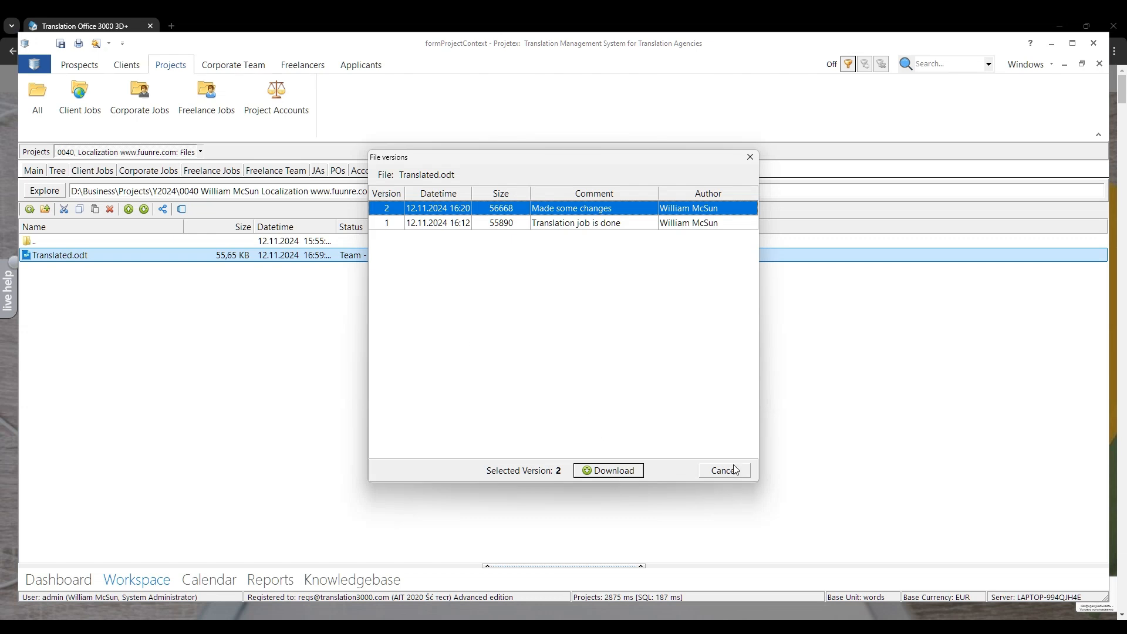
click(734, 469)
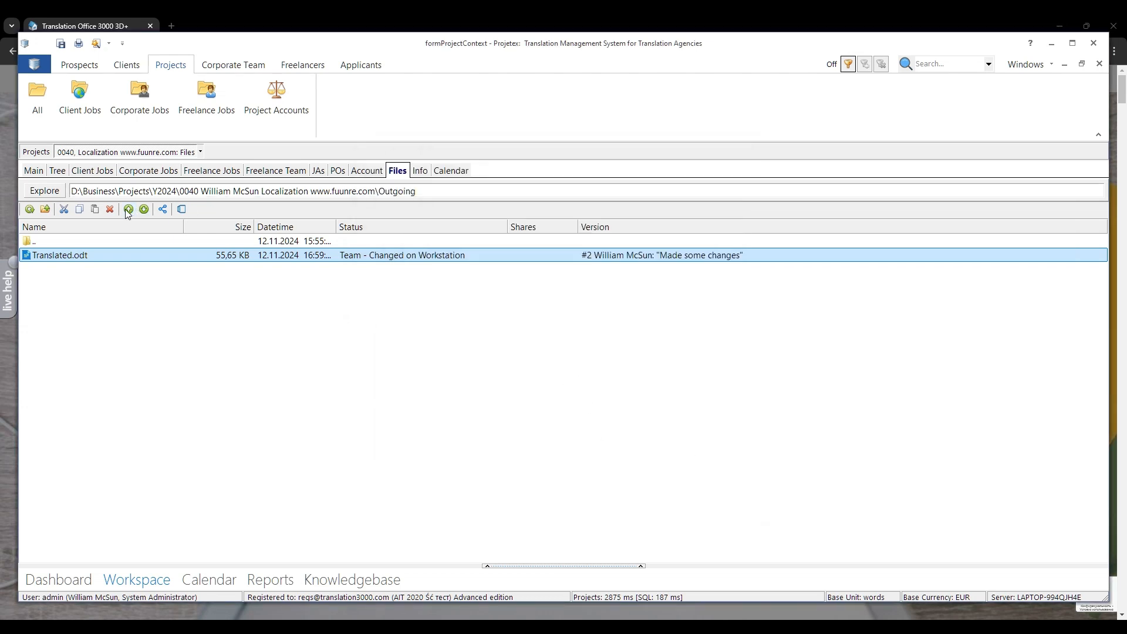
Step: Upload the edited Translated.odt with the comment "More changes" and check its version history
click(128, 210)
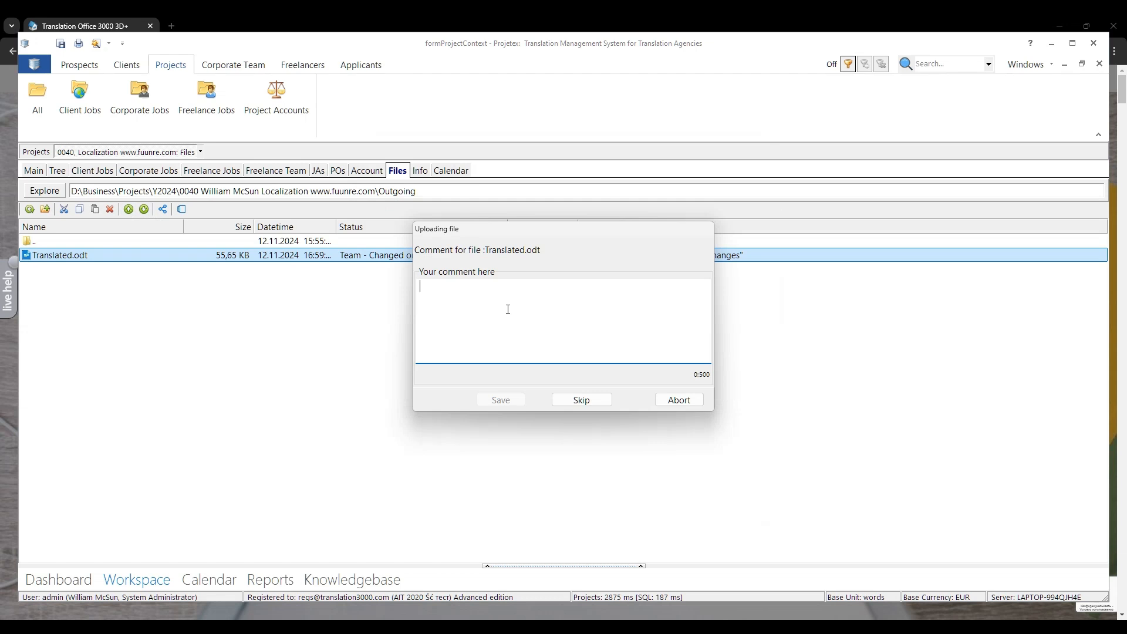
text(More changes)
click(500, 399)
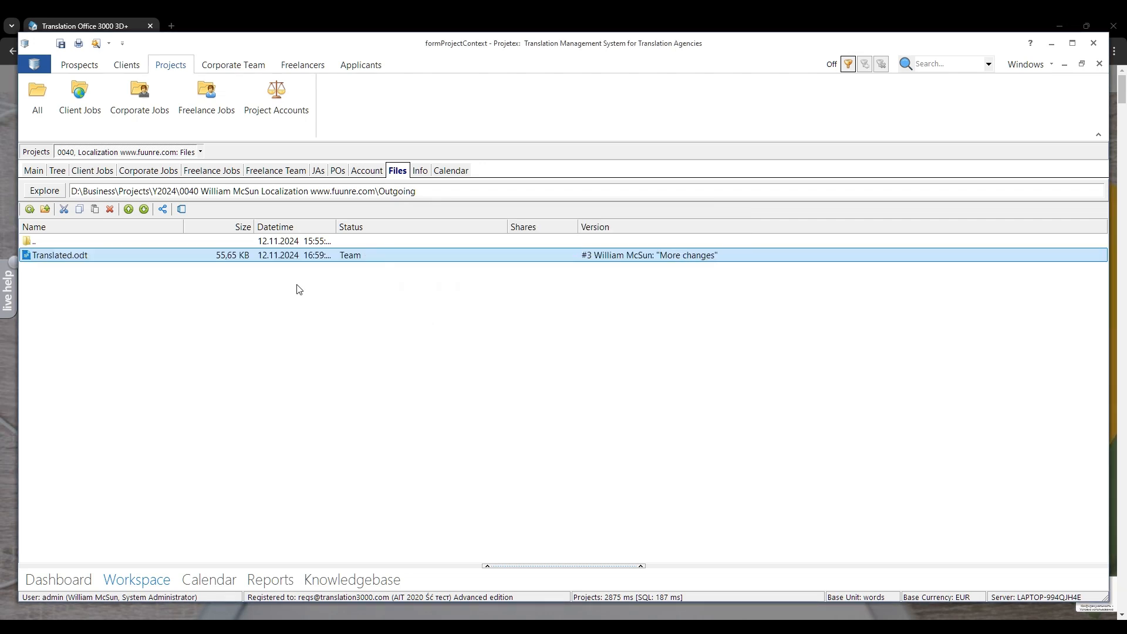
click(182, 210)
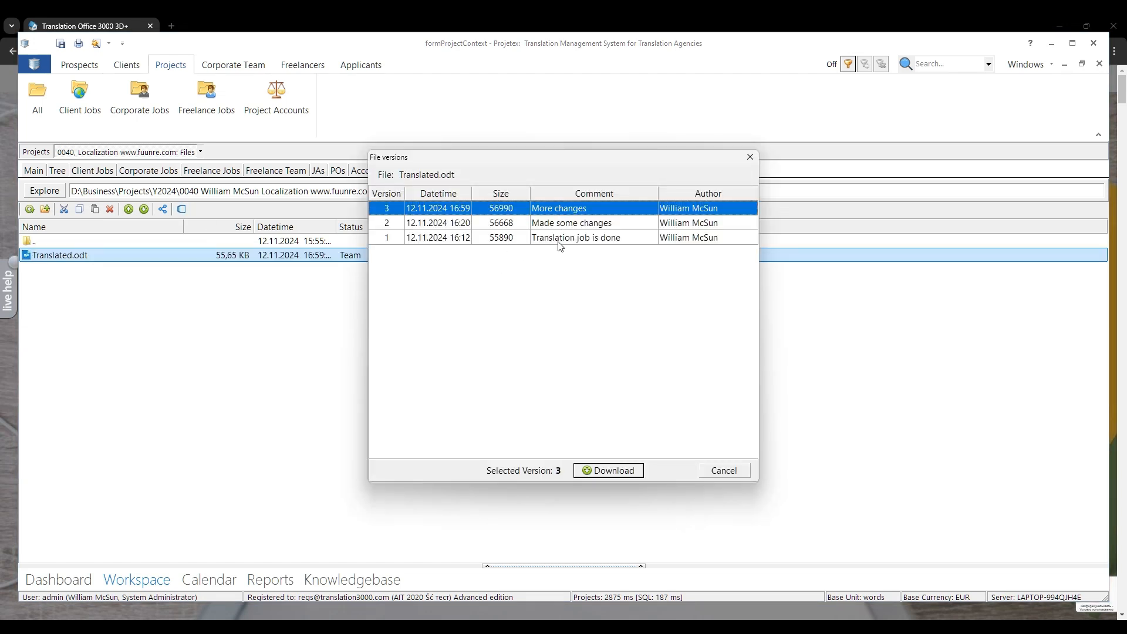
click(728, 471)
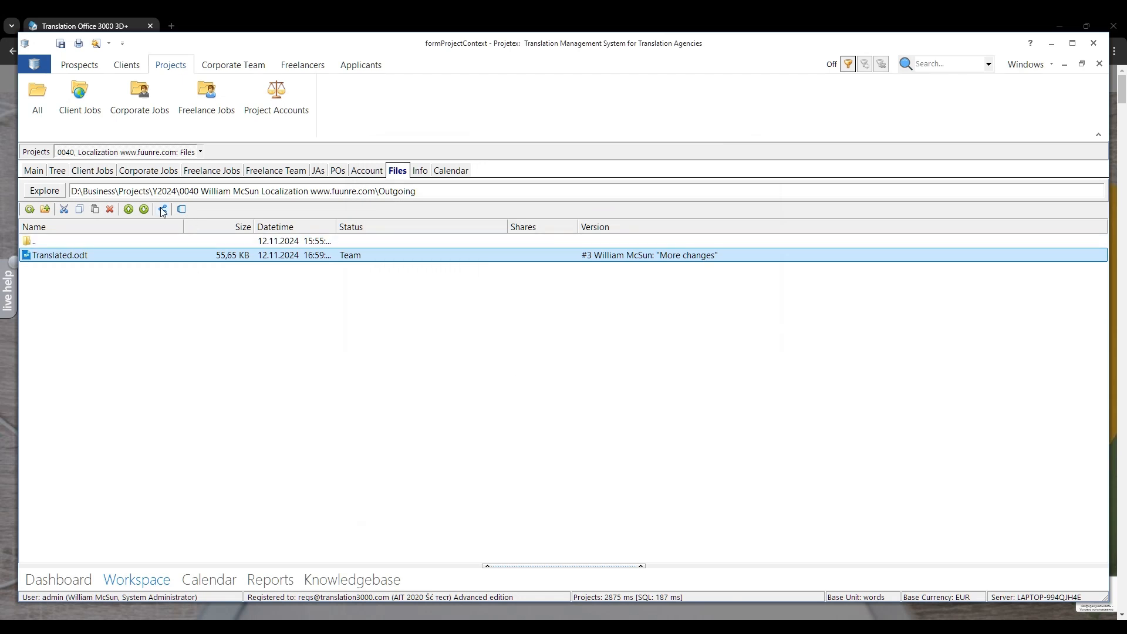
Step: Create a public link share for Translated.odt named "To project manager" without an expiration date or password
click(163, 210)
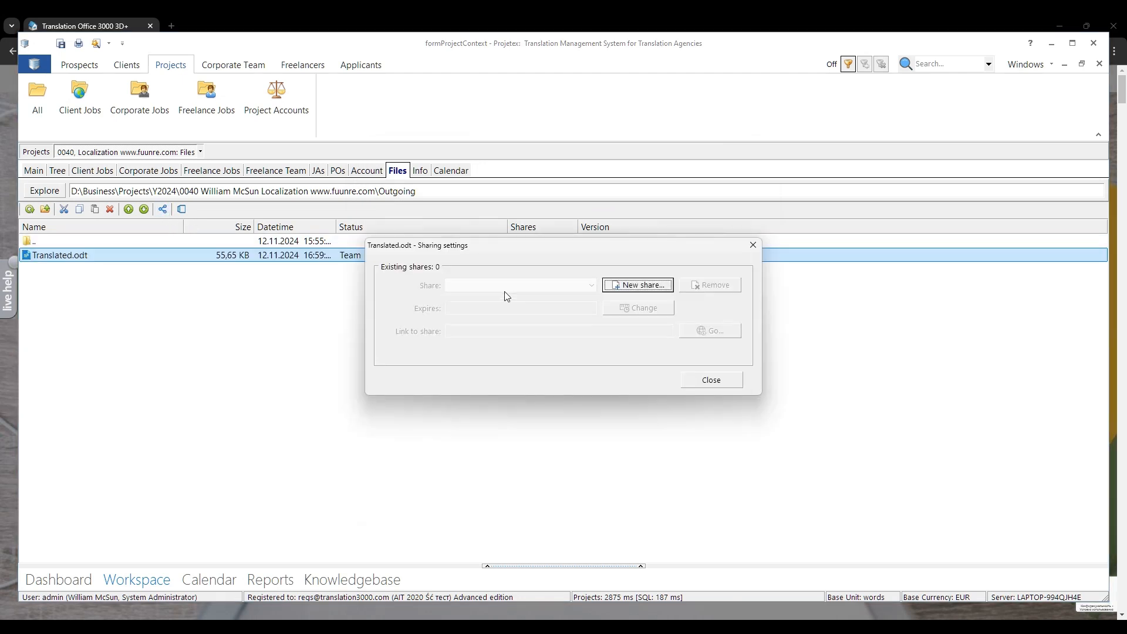
click(661, 288)
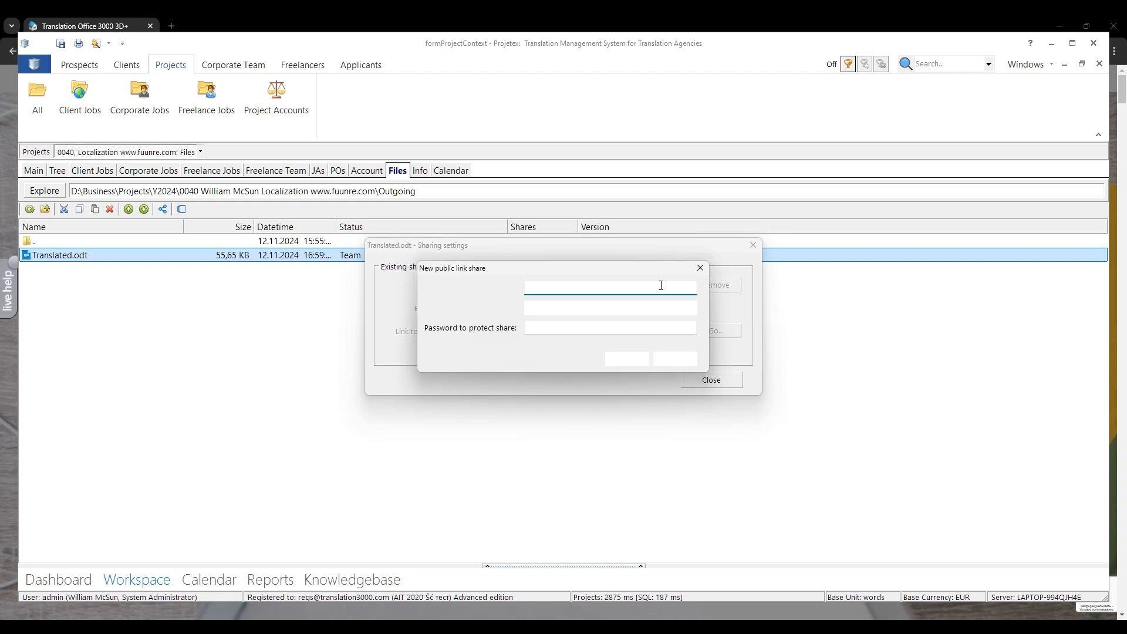
text(T)
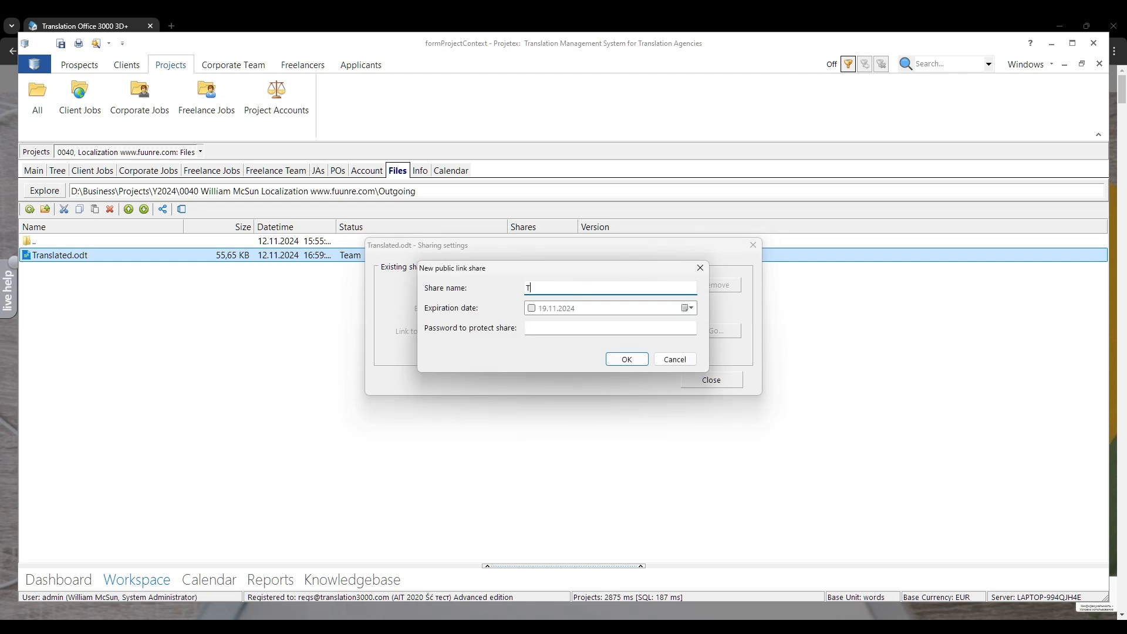
text(o project manager)
click(624, 359)
key(Escape)
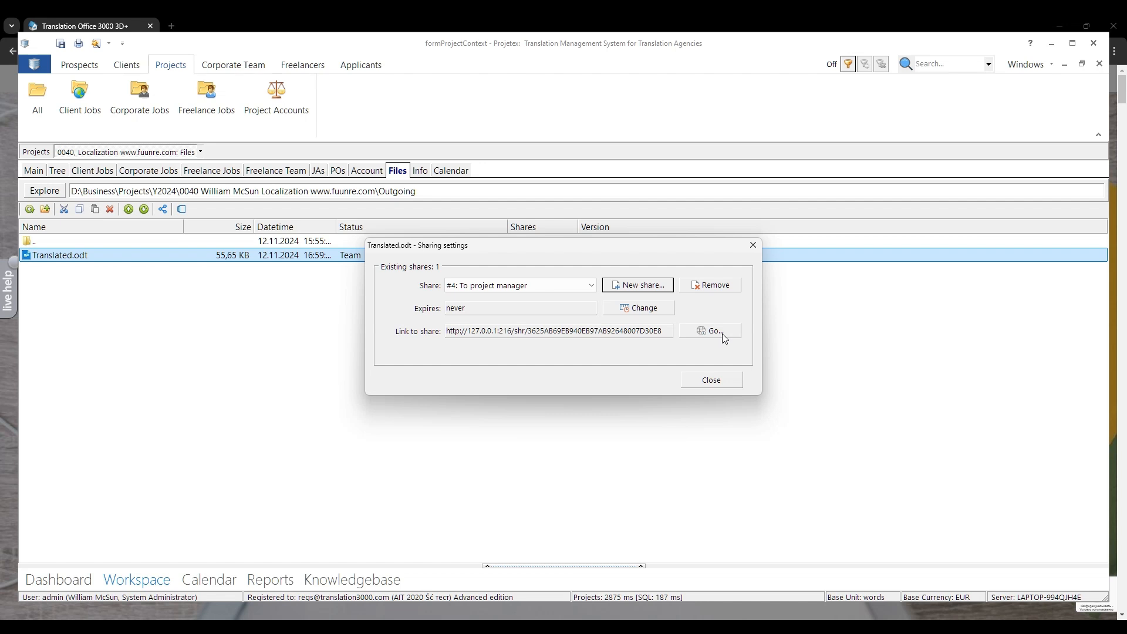
Step: Copy the share link and open it in a new browser tab to download the shared file
click(660, 332)
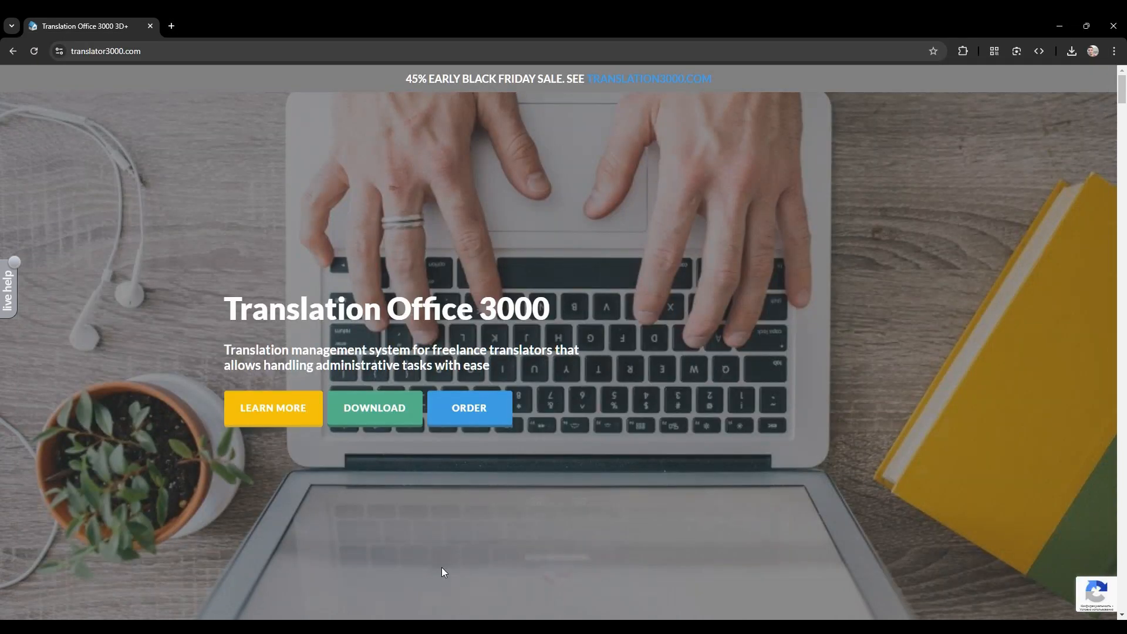
key(ctrl+t)
text(http://127.0.0.1:216/shr/3625AB69EB940EB97AB92648007D30E8)
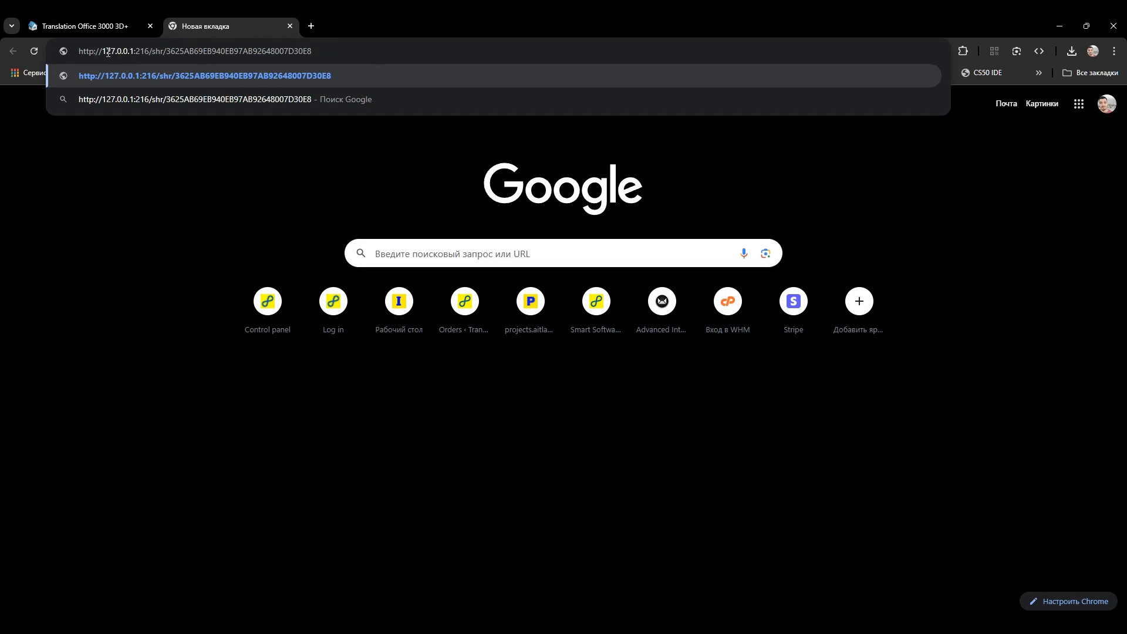
drag(103, 51, 149, 52)
click(349, 53)
key(Return)
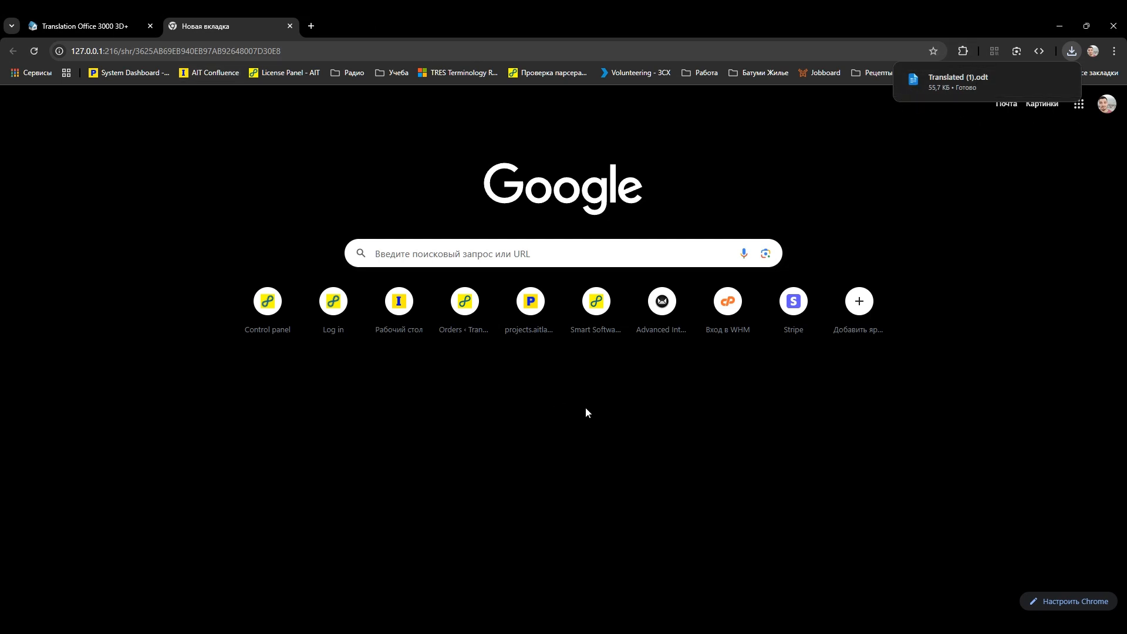
Step: Switch back to Projetex, close the sharing settings and stop the Projetex Cloud Server in the administrator settings
key(alt+Tab)
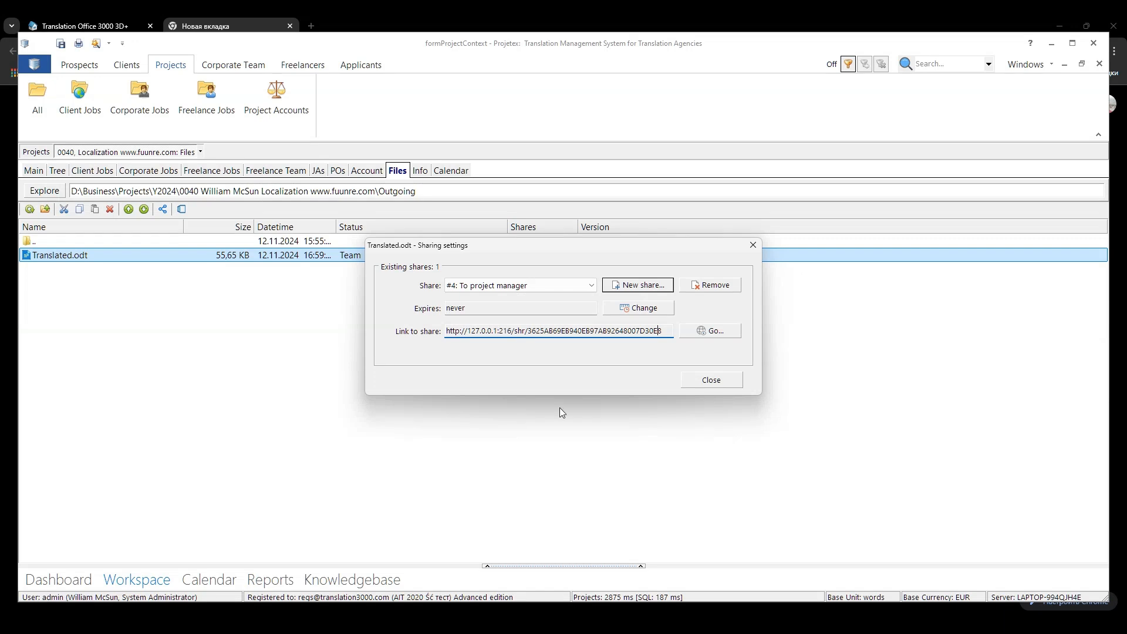
click(712, 383)
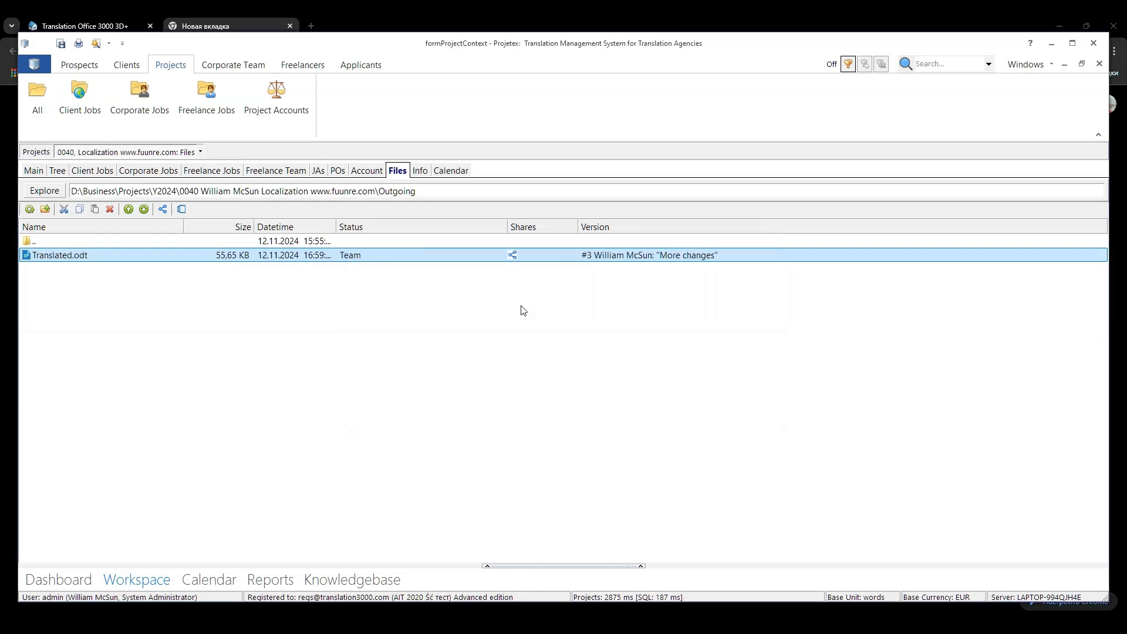
click(33, 64)
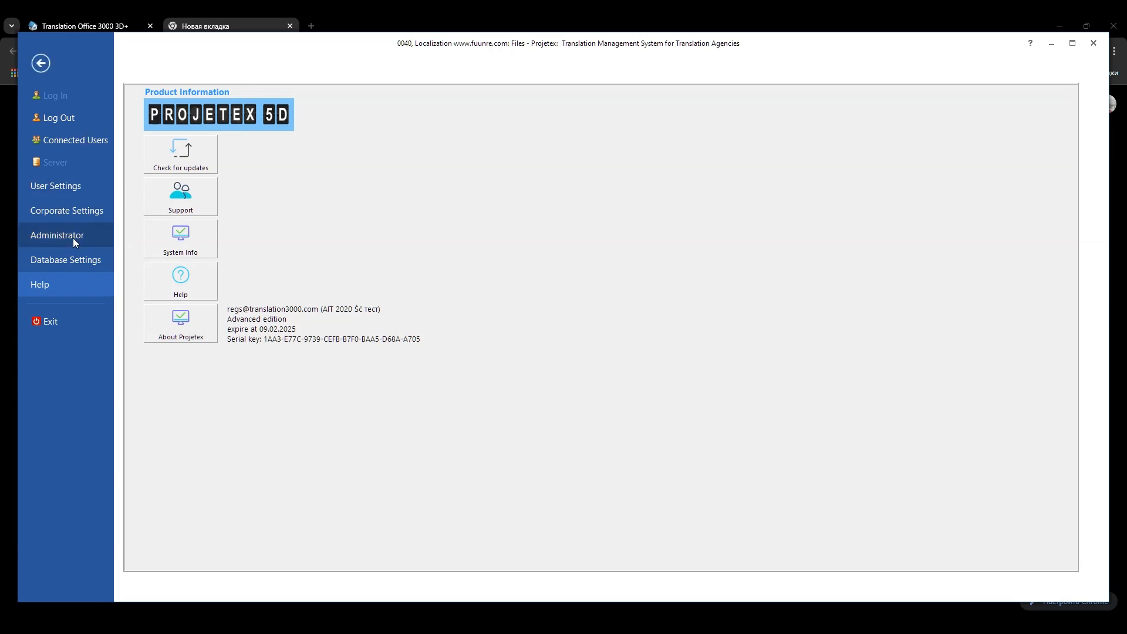
click(72, 238)
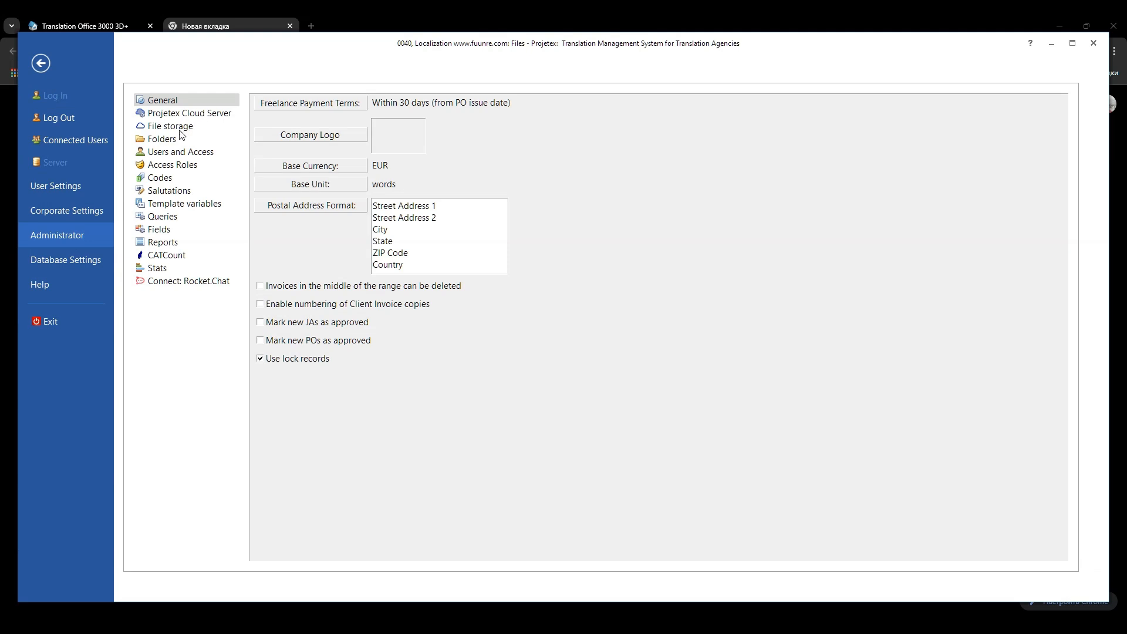
click(208, 114)
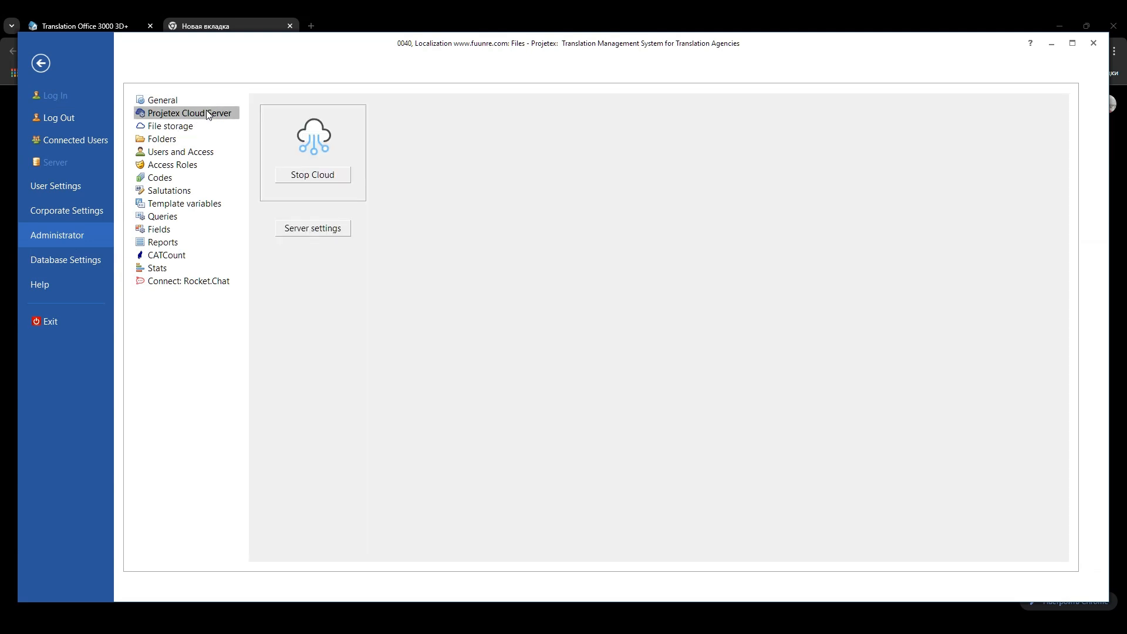
click(320, 174)
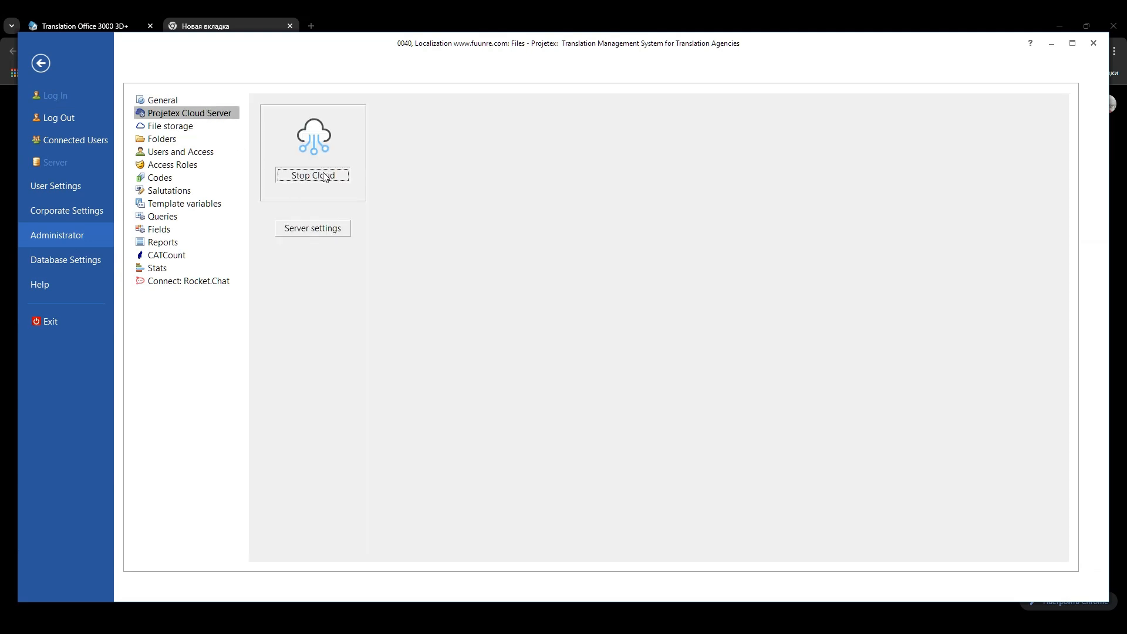
Step: Set the cloud server's external address to 192.168.100.2, start the cloud again and return to the project files
click(335, 231)
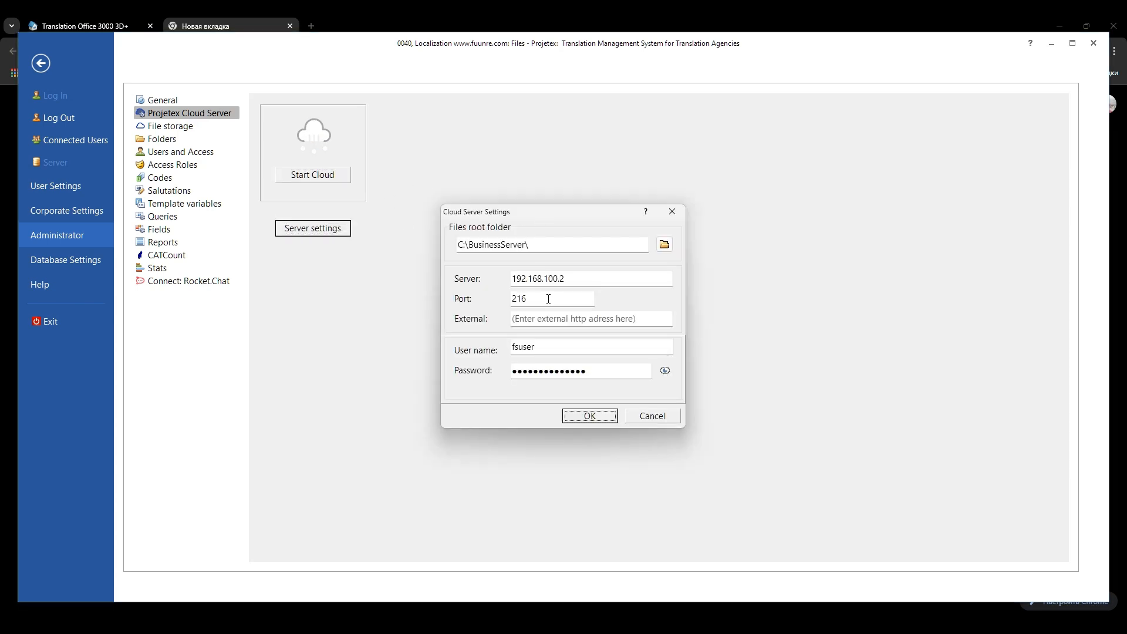
click(546, 320)
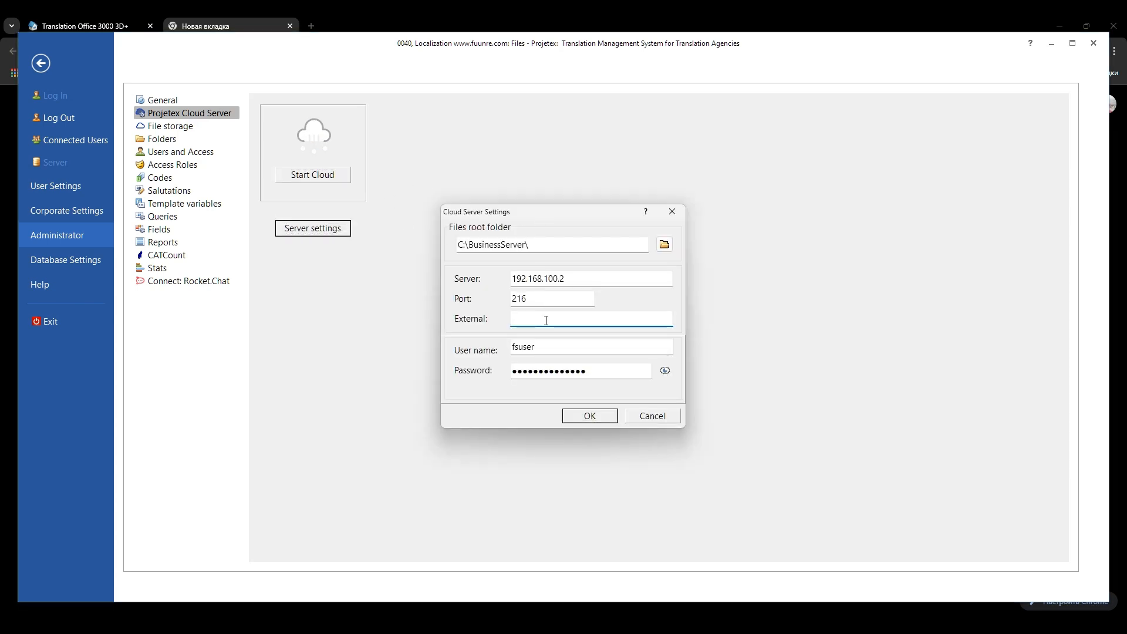
text(192.168.100.2)
click(598, 416)
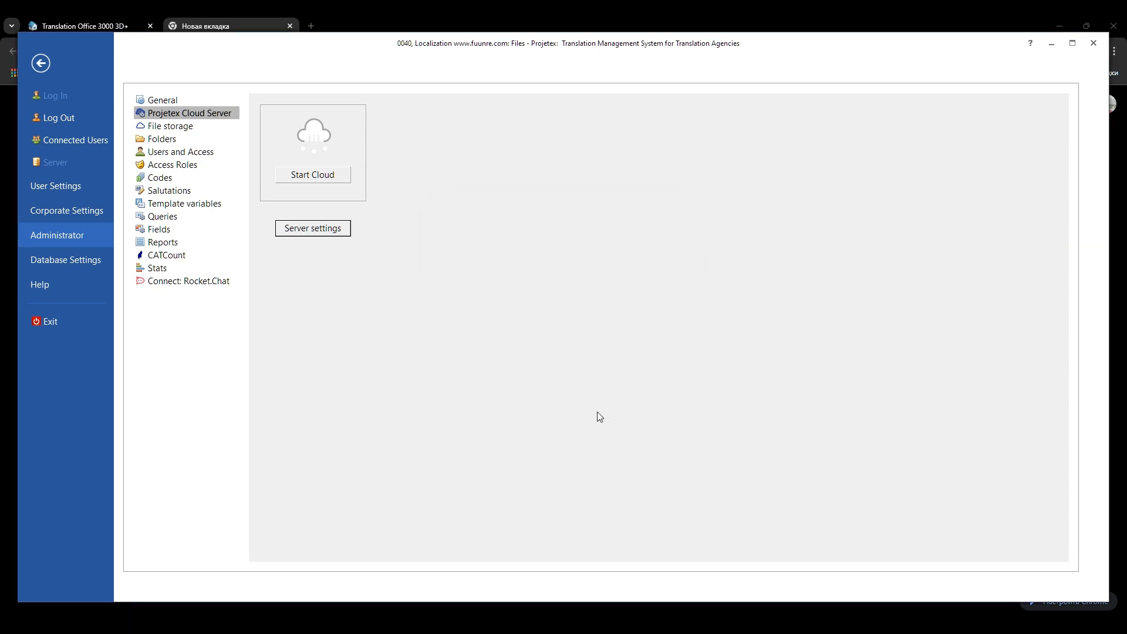
click(321, 176)
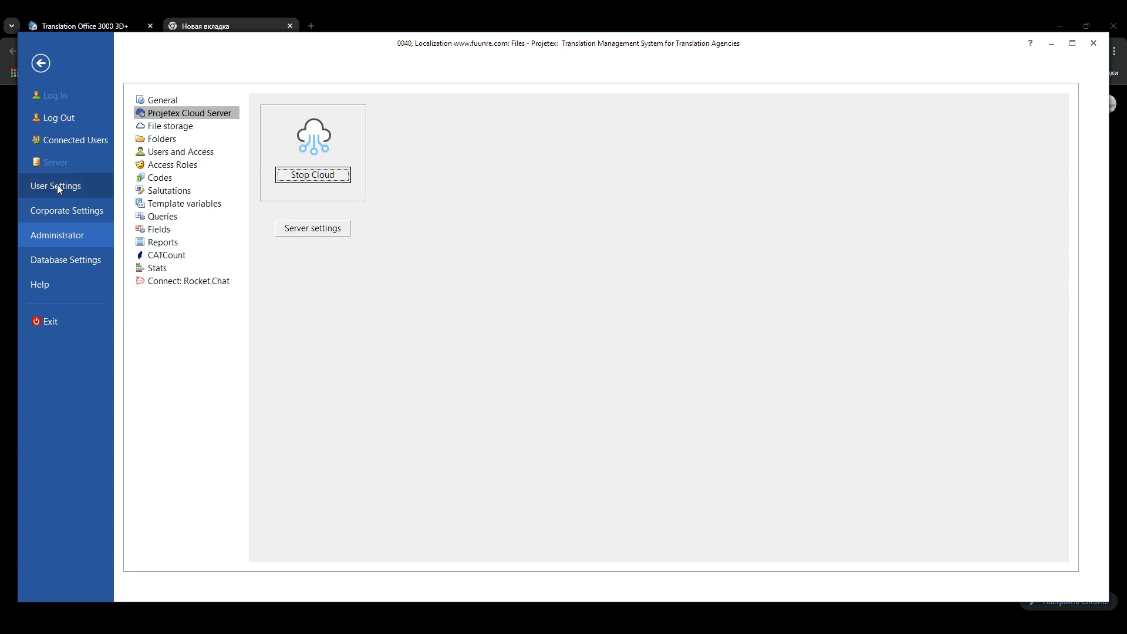
click(36, 65)
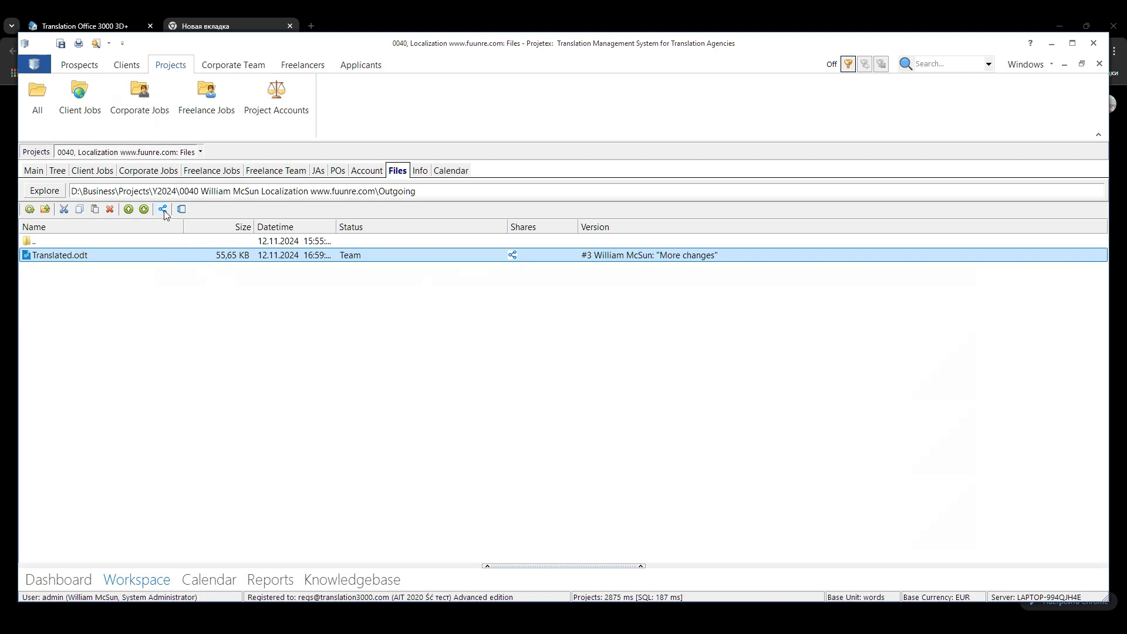
Step: Remove the "To project manager" share from the sharing settings of Translated.odt
click(163, 210)
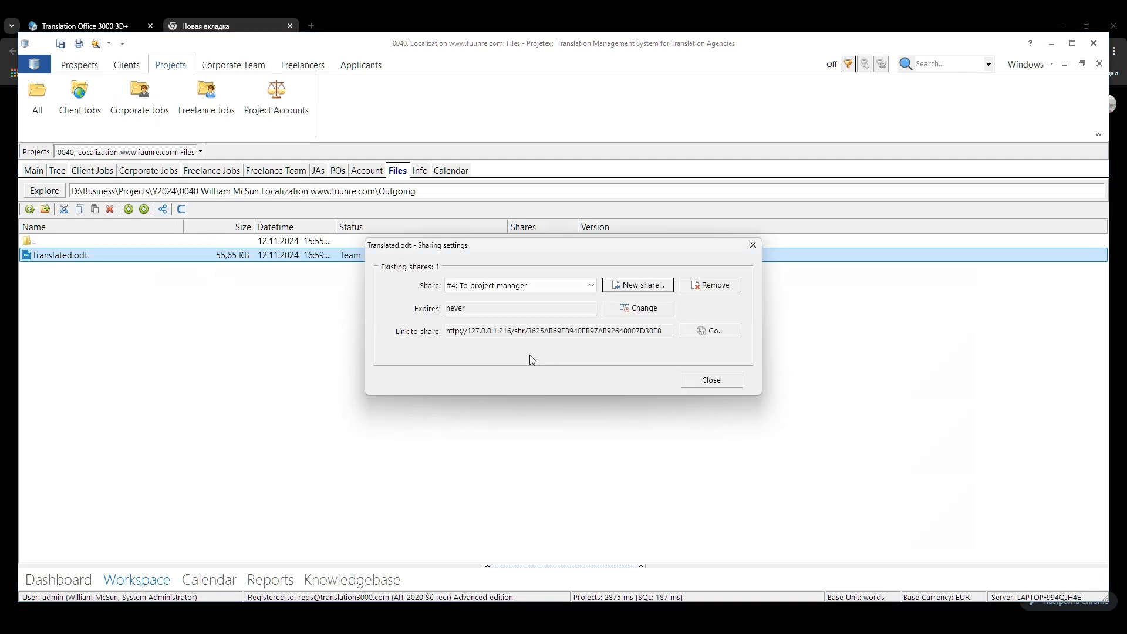
click(715, 285)
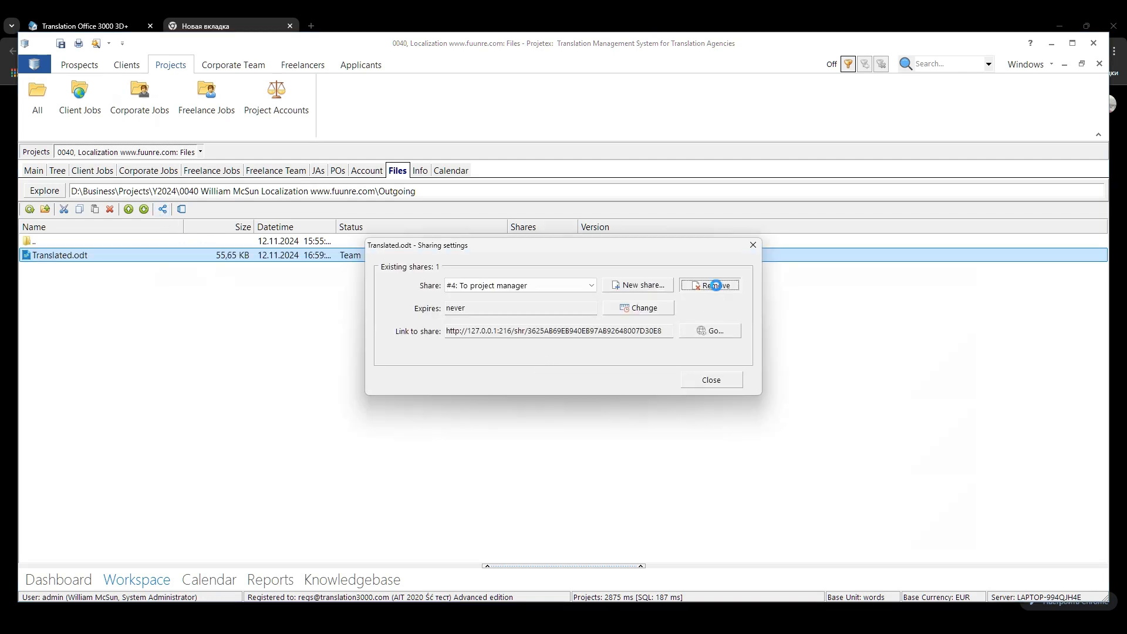
click(559, 364)
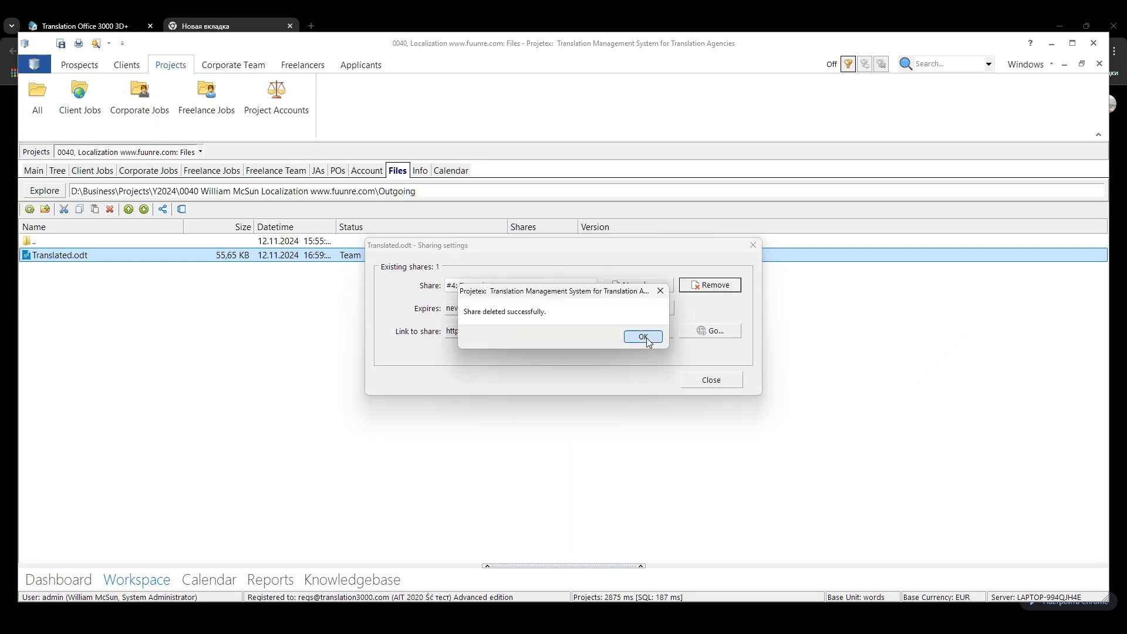
click(643, 337)
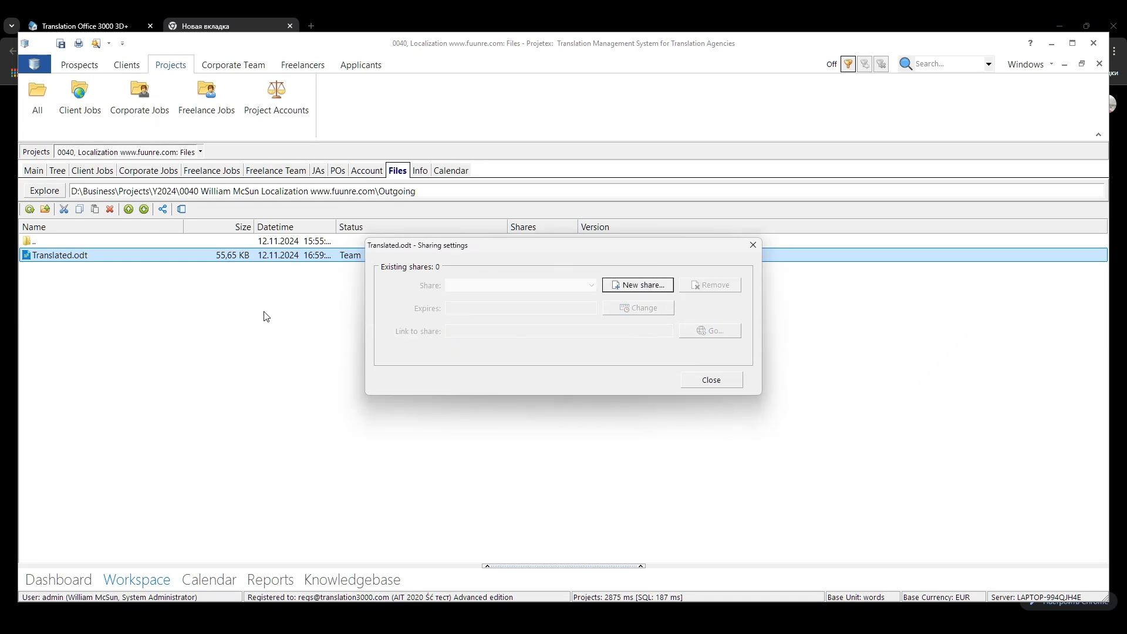
Step: Create a new public link share for Translated.odt named "For project manager" without an expiration date or password
click(654, 285)
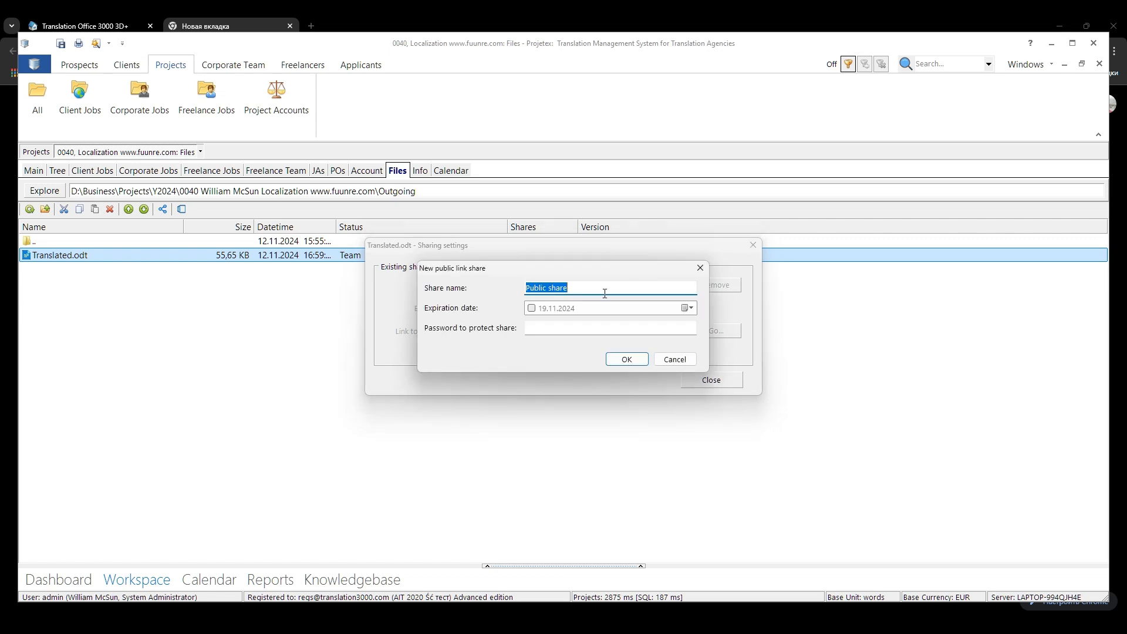
text(For project manager)
click(628, 362)
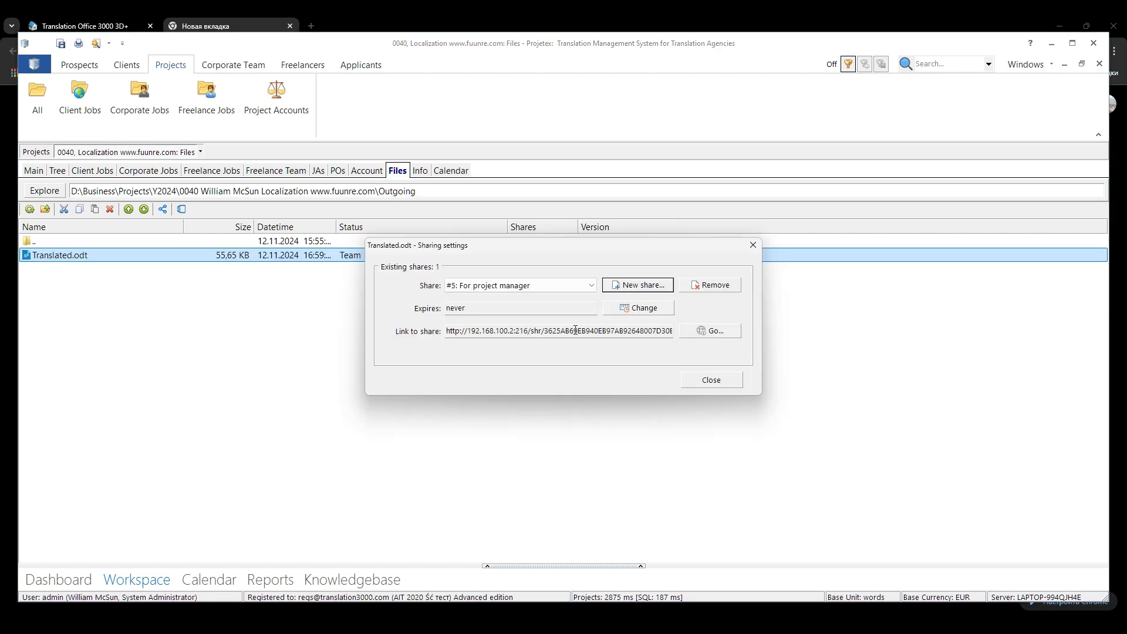
Step: Copy the "For project manager" share link of Translated.odt, try it in the Chrome address bar and close that browser tab
click(575, 330)
double_click(575, 330)
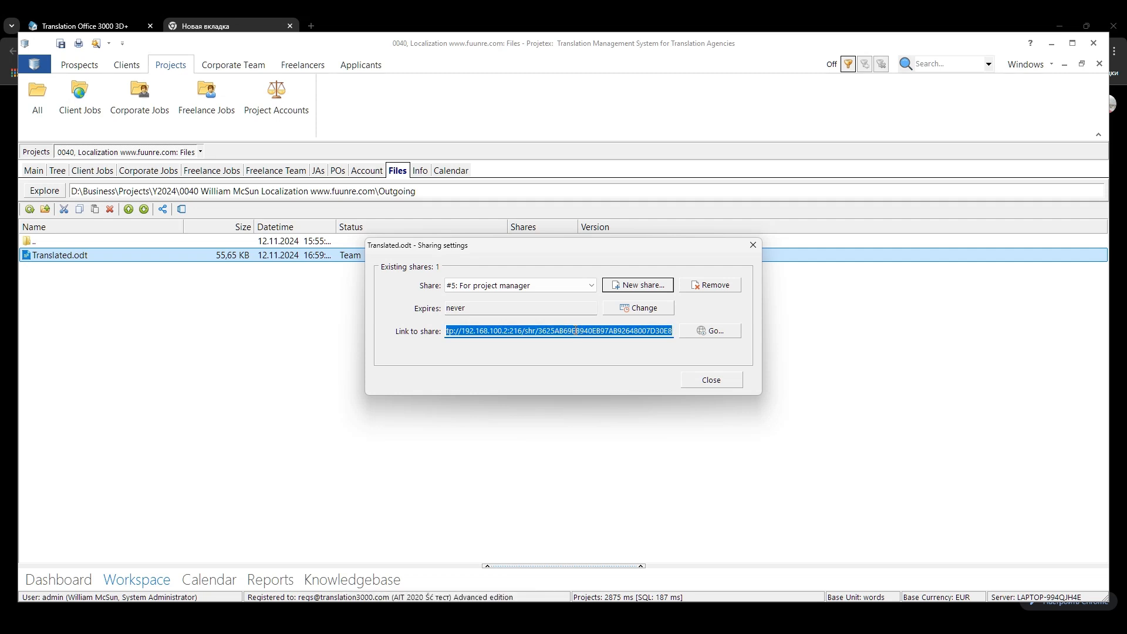
click(464, 625)
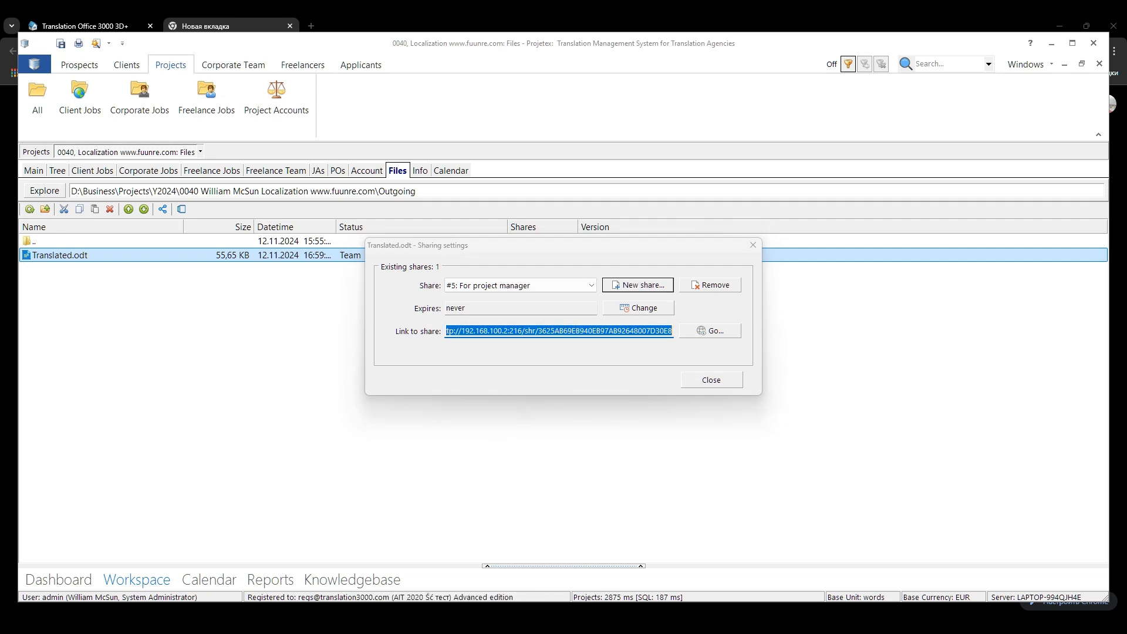
double_click(292, 59)
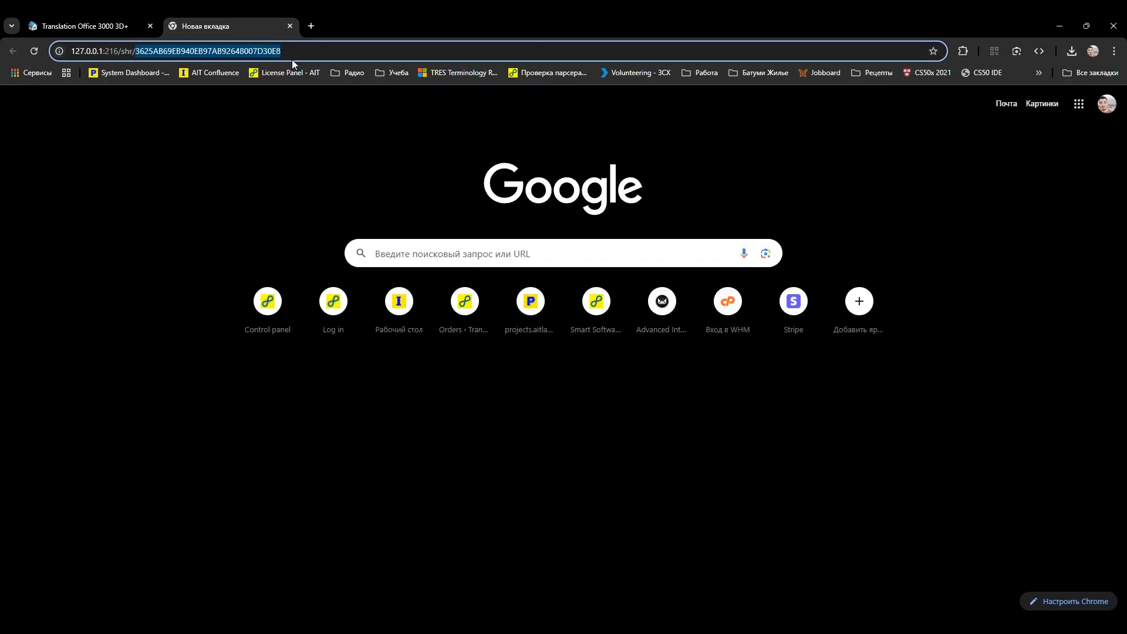
click(291, 59)
key(ctrl+v)
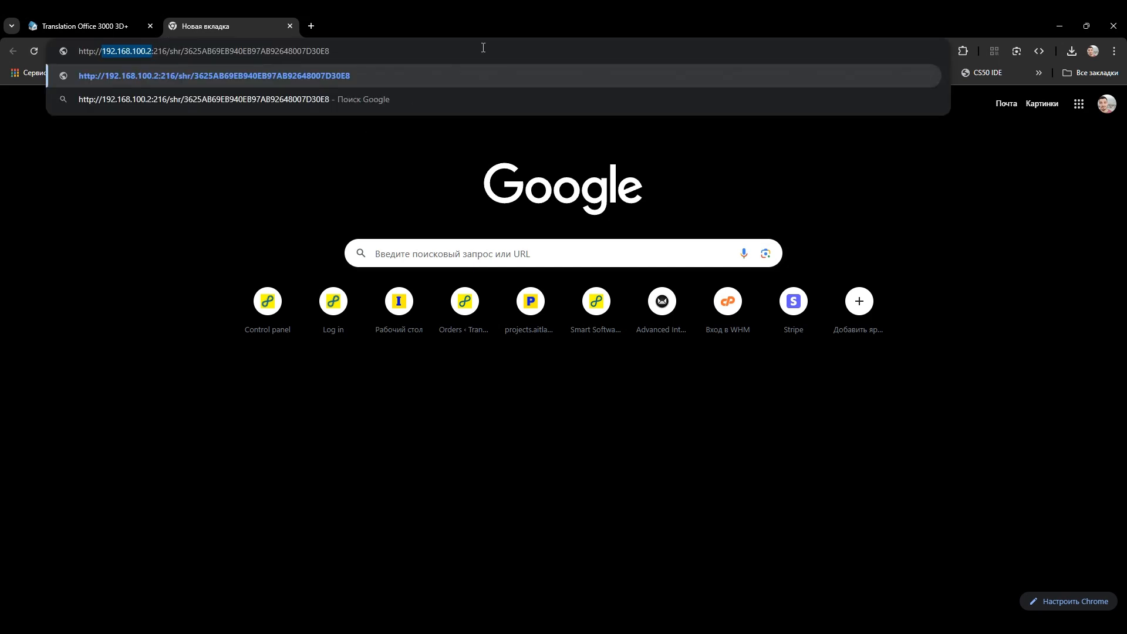
click(288, 26)
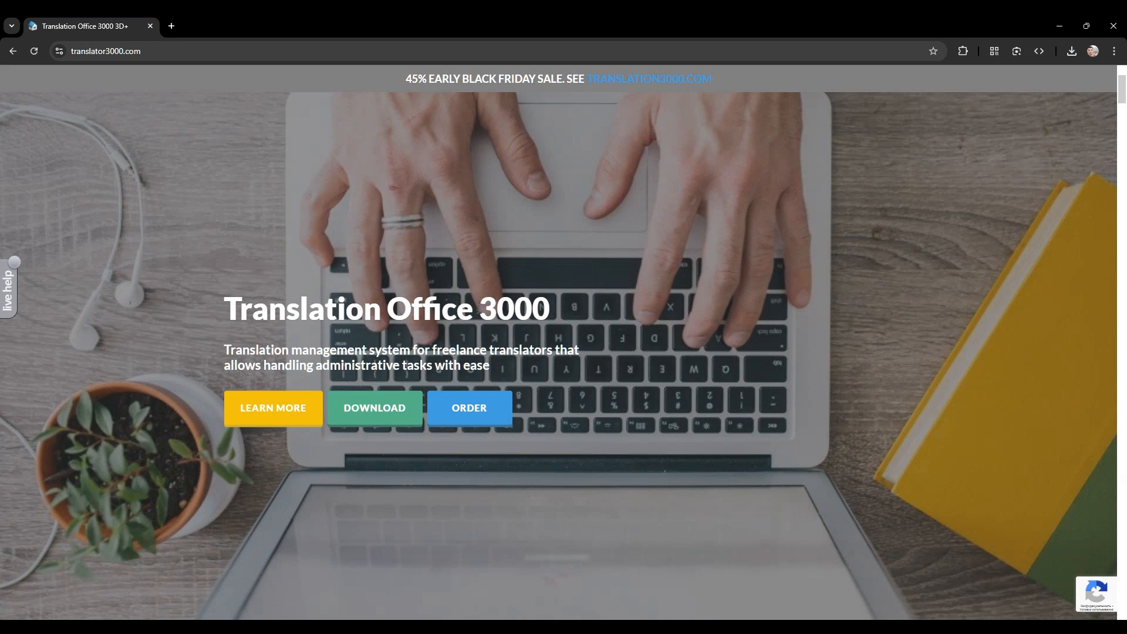
Step: Return to Projetex, close the sharing settings of Translated.odt and deselect the file
key(alt+Tab)
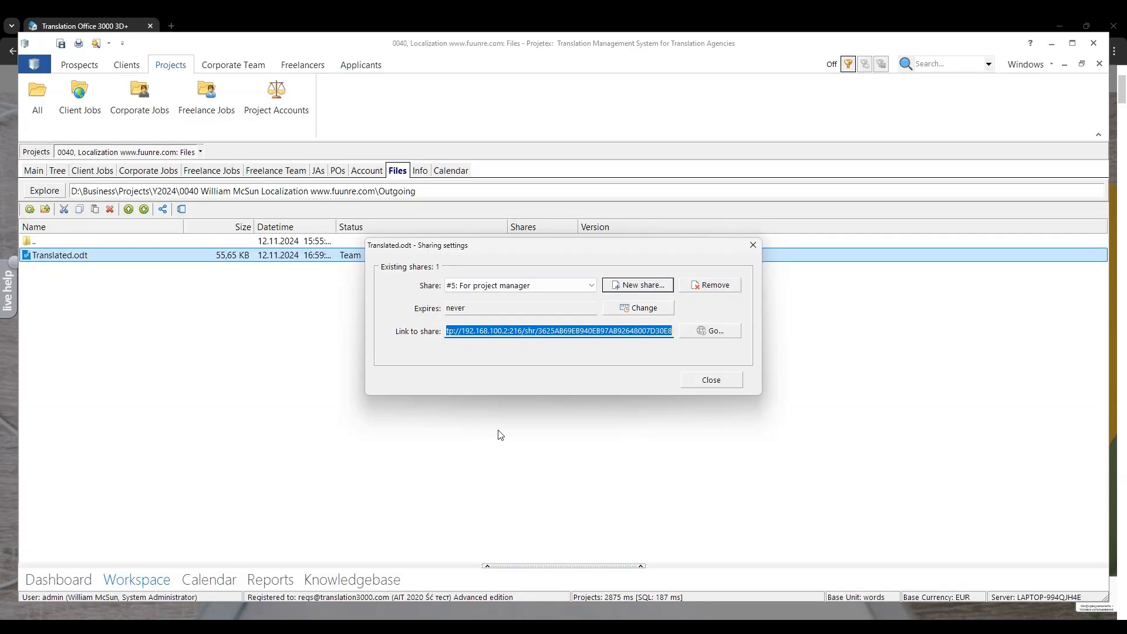
click(725, 383)
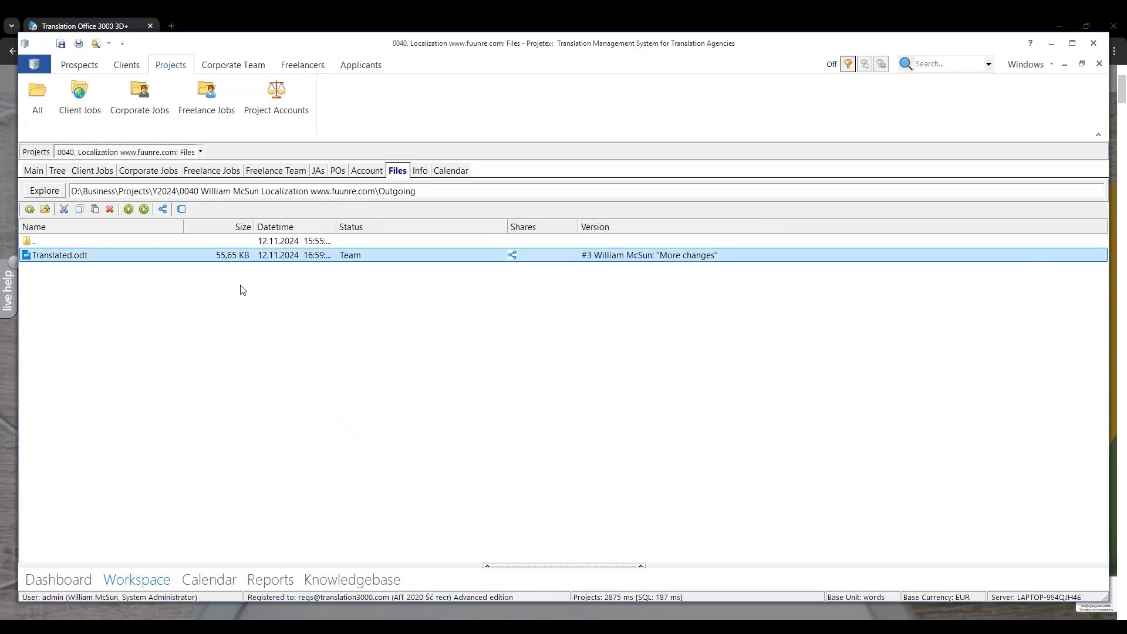
click(187, 287)
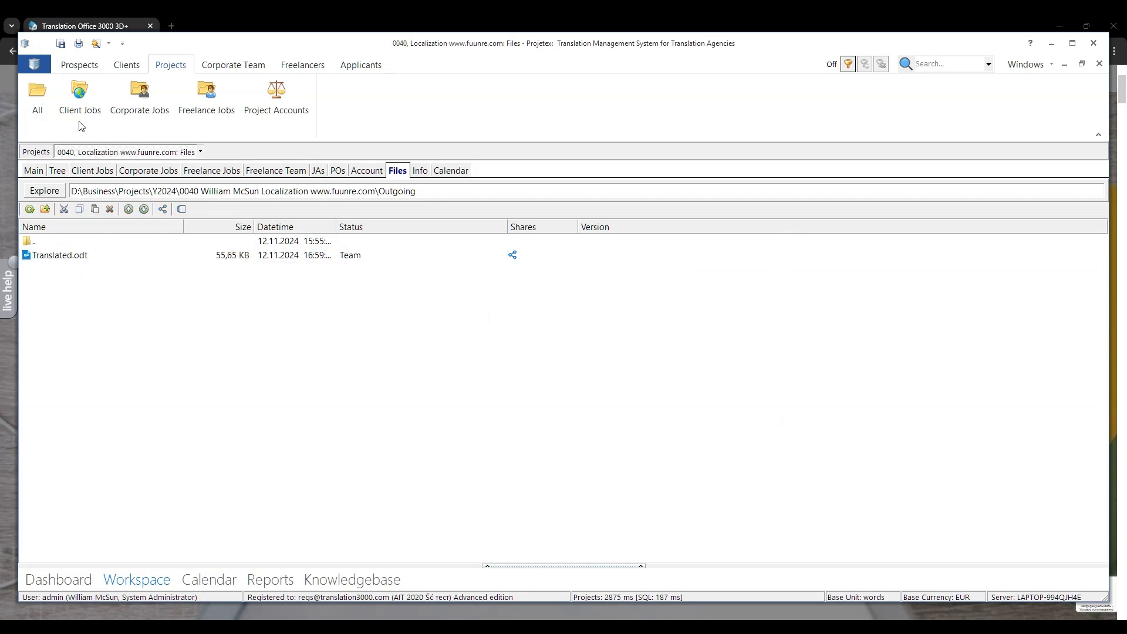
Step: Stop the Projetex Cloud Server in the administrator settings
click(27, 71)
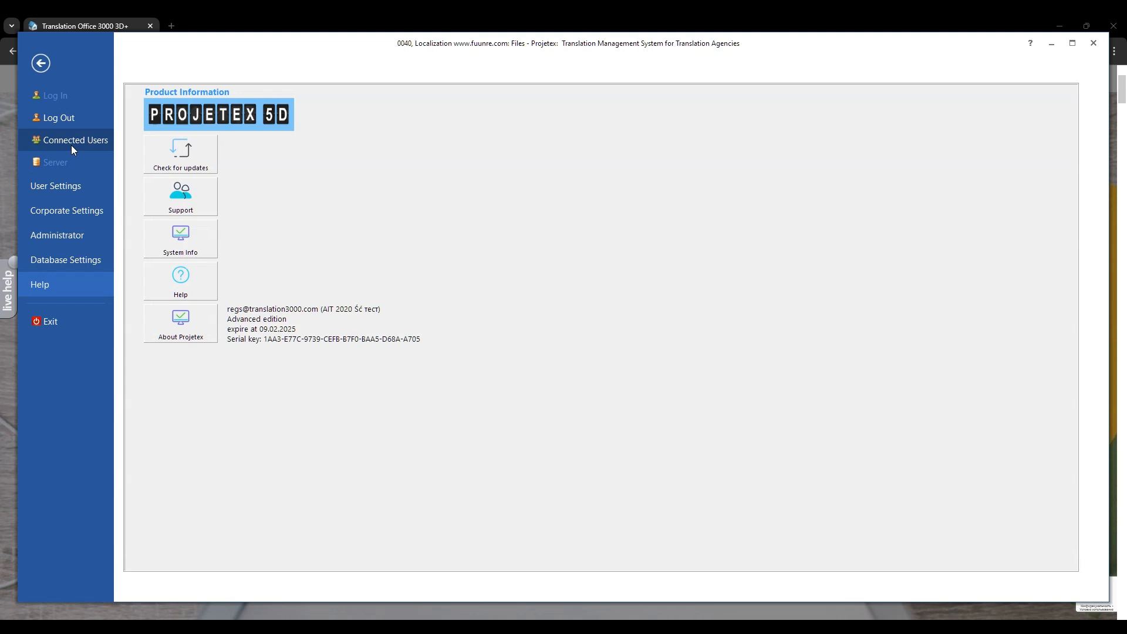
click(72, 236)
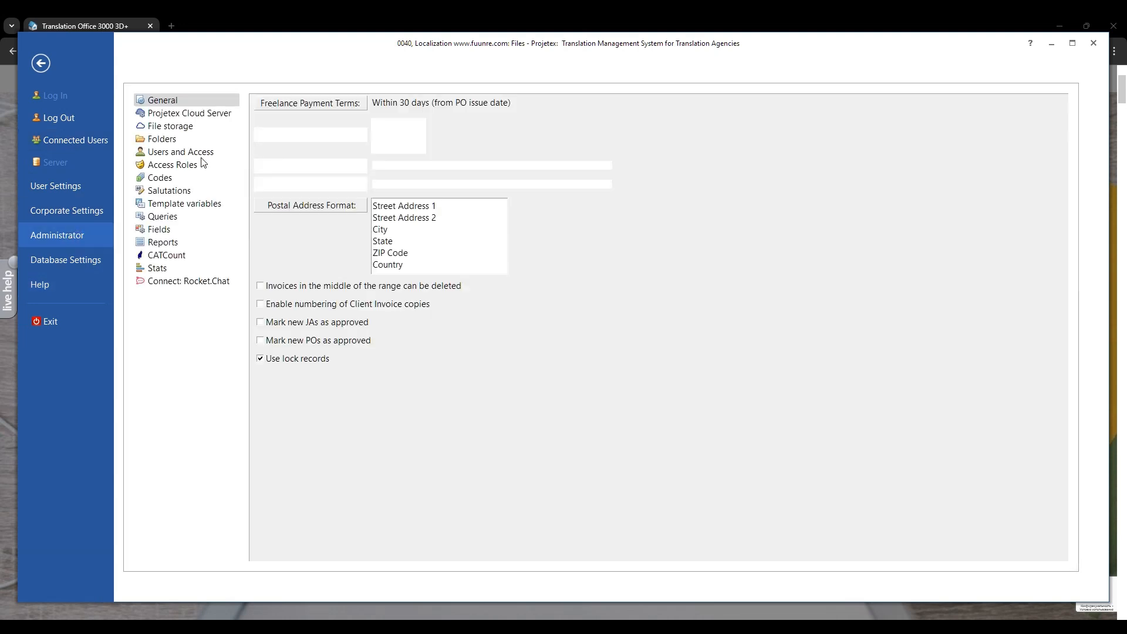
click(196, 114)
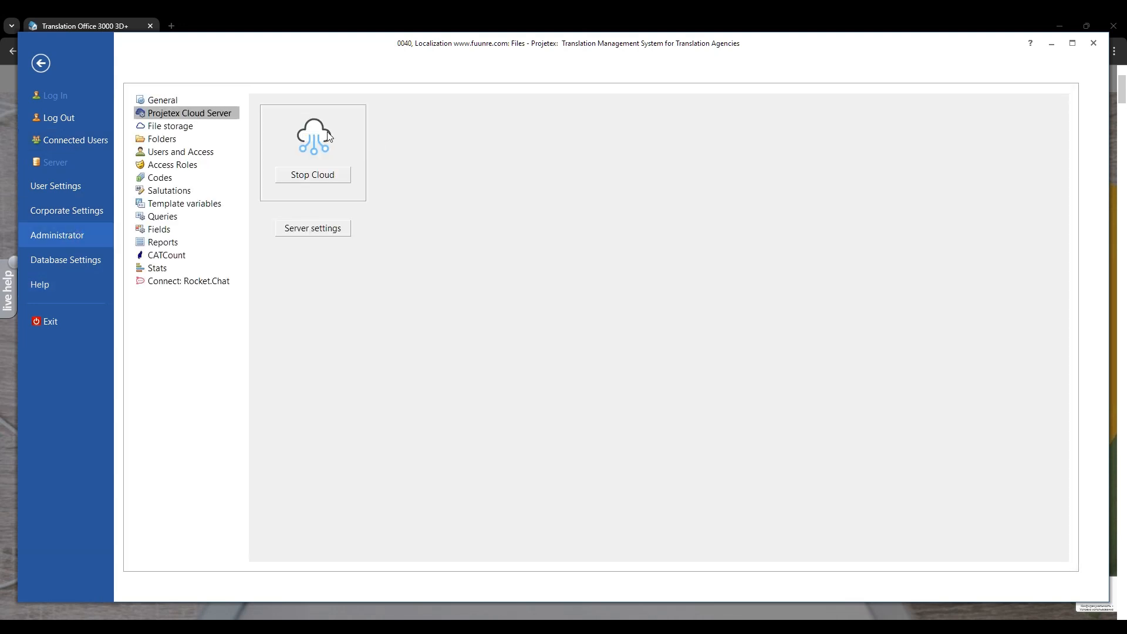
click(341, 174)
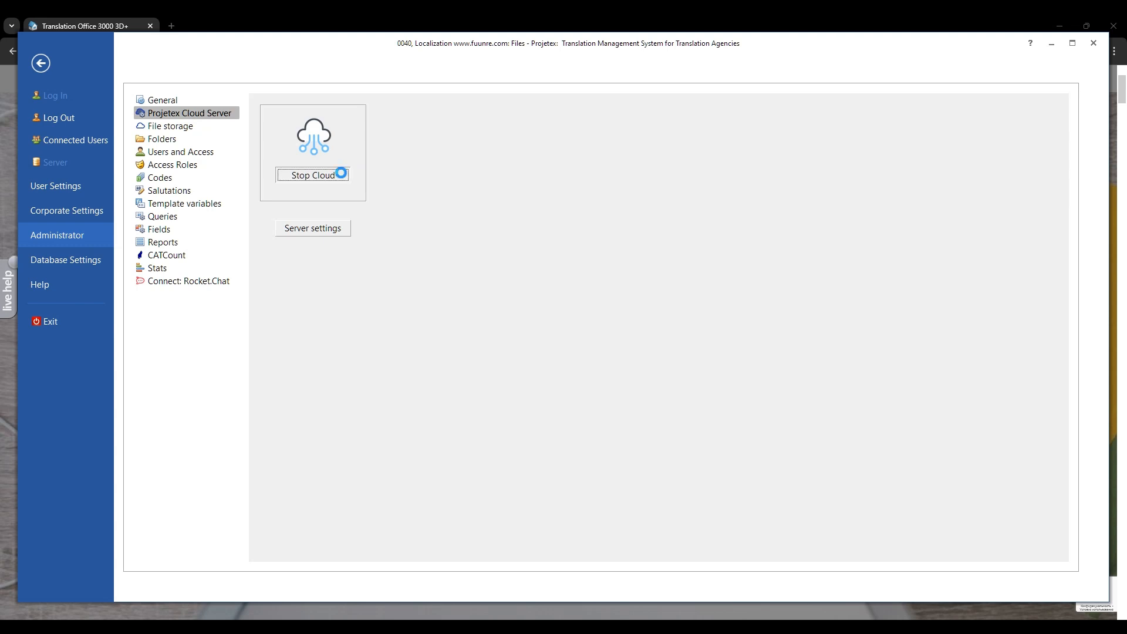
click(335, 235)
drag(588, 322, 418, 294)
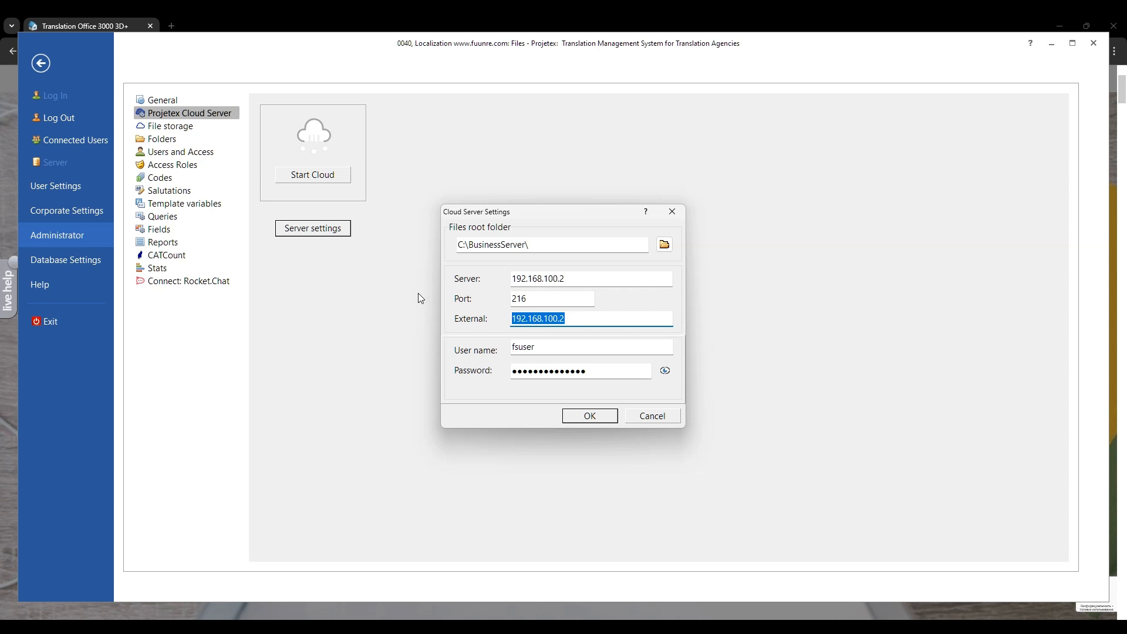
text(https://ourcompany.org)
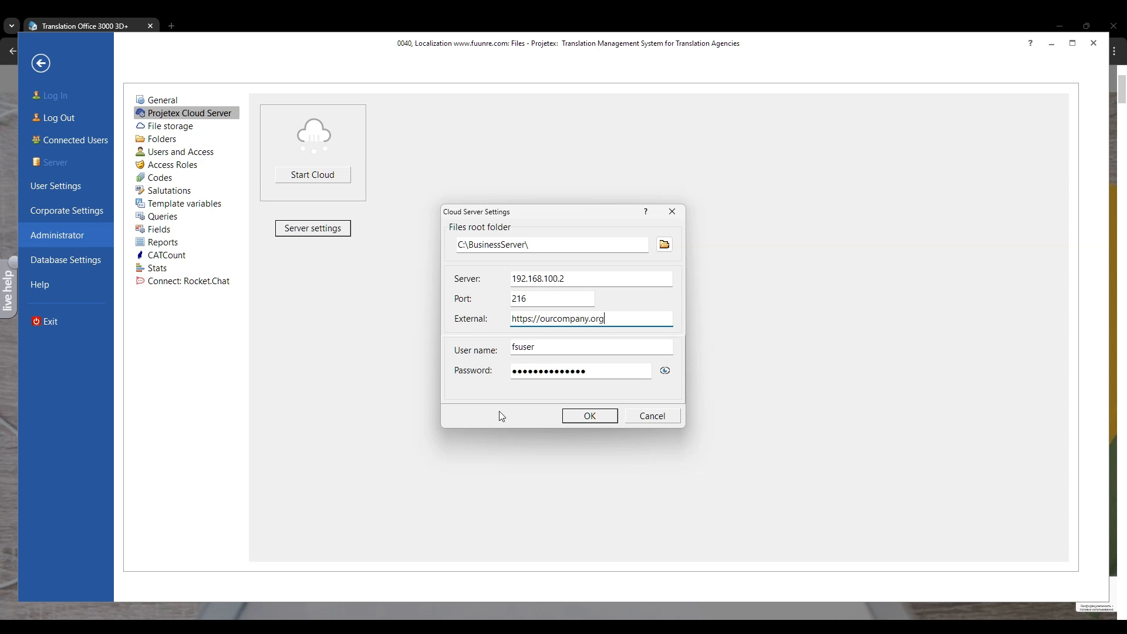
click(600, 419)
click(329, 178)
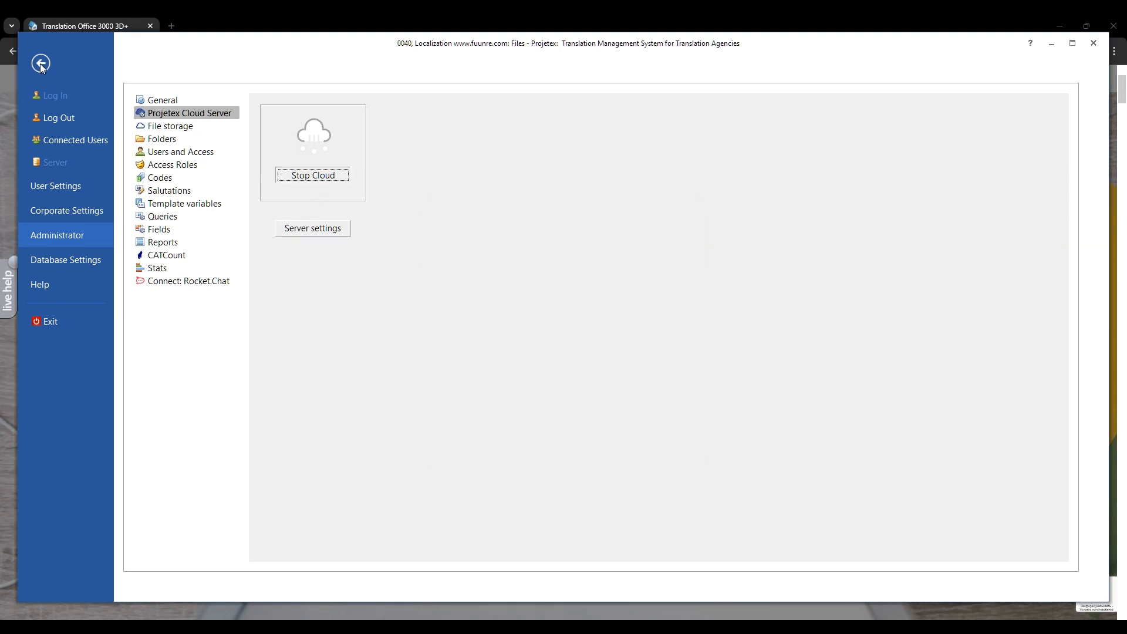
Step: Return to the project files and remove the "For project manager" share from Translated.odt
click(40, 63)
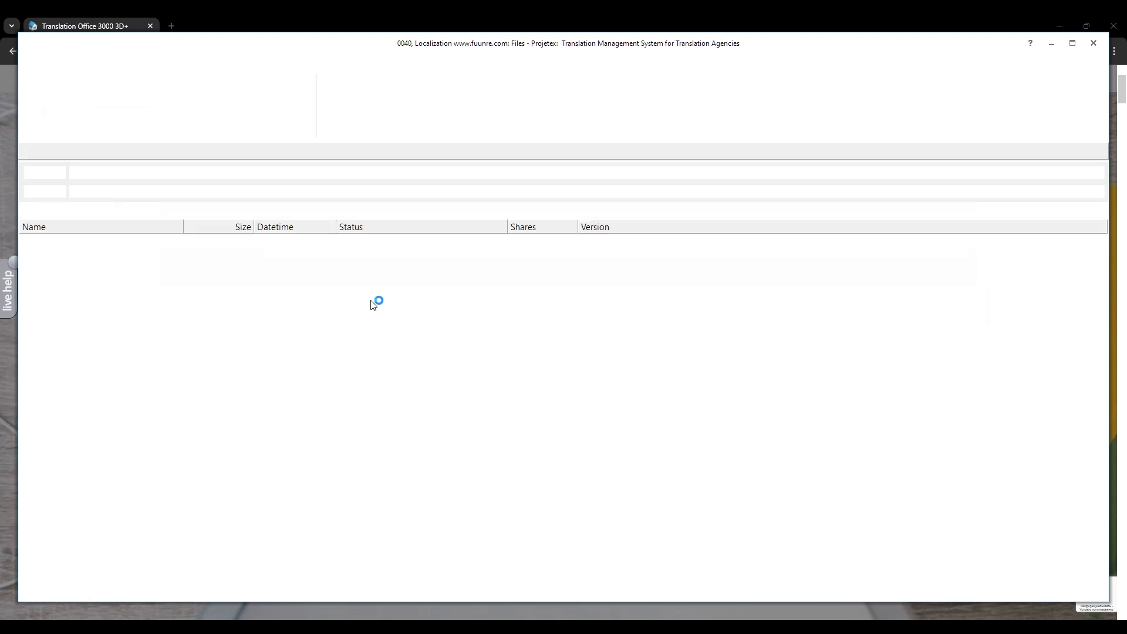
click(91, 258)
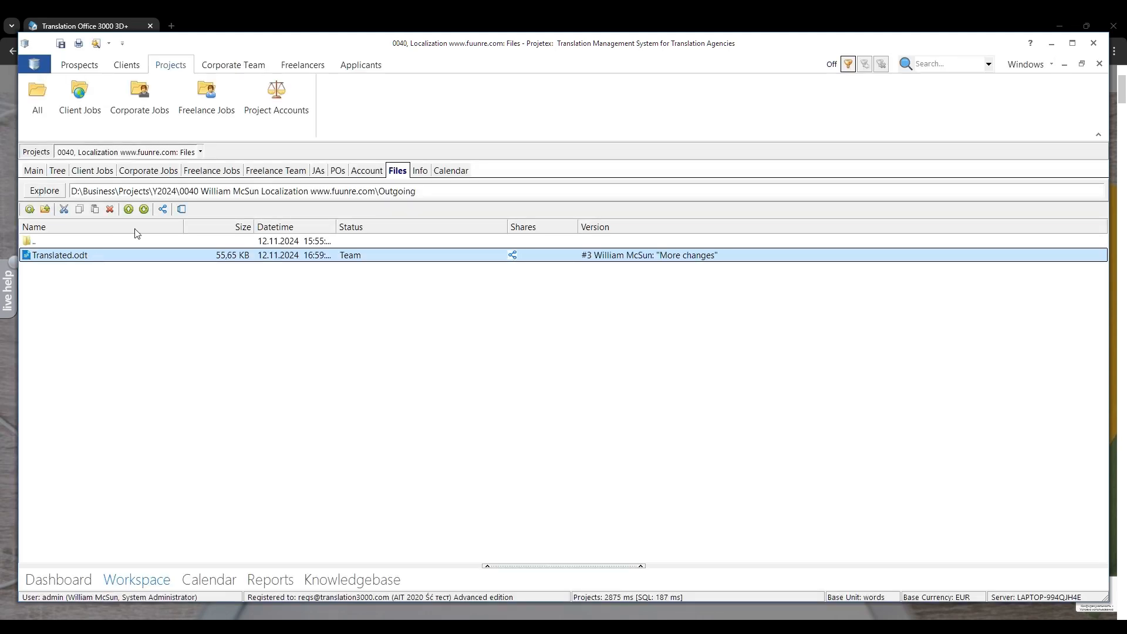
click(163, 210)
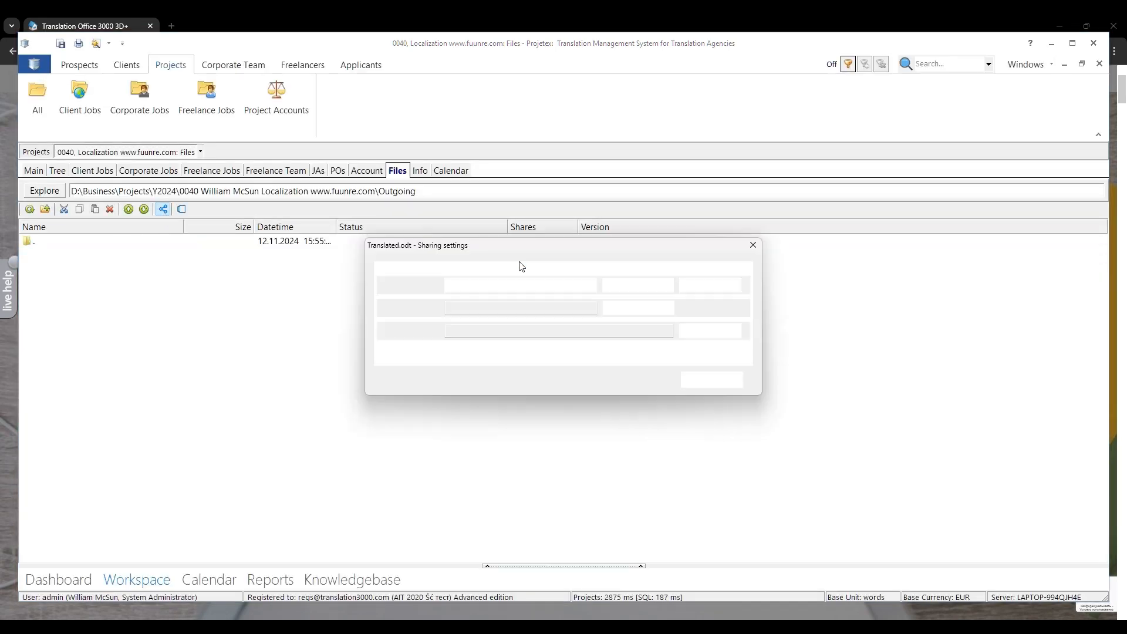
click(726, 287)
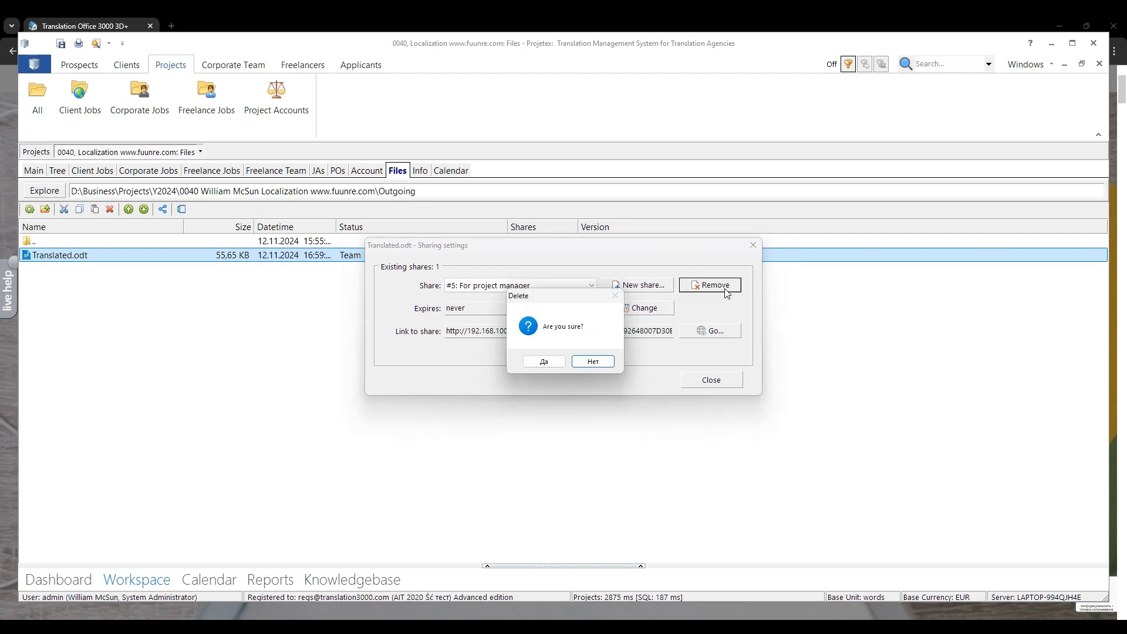
click(560, 362)
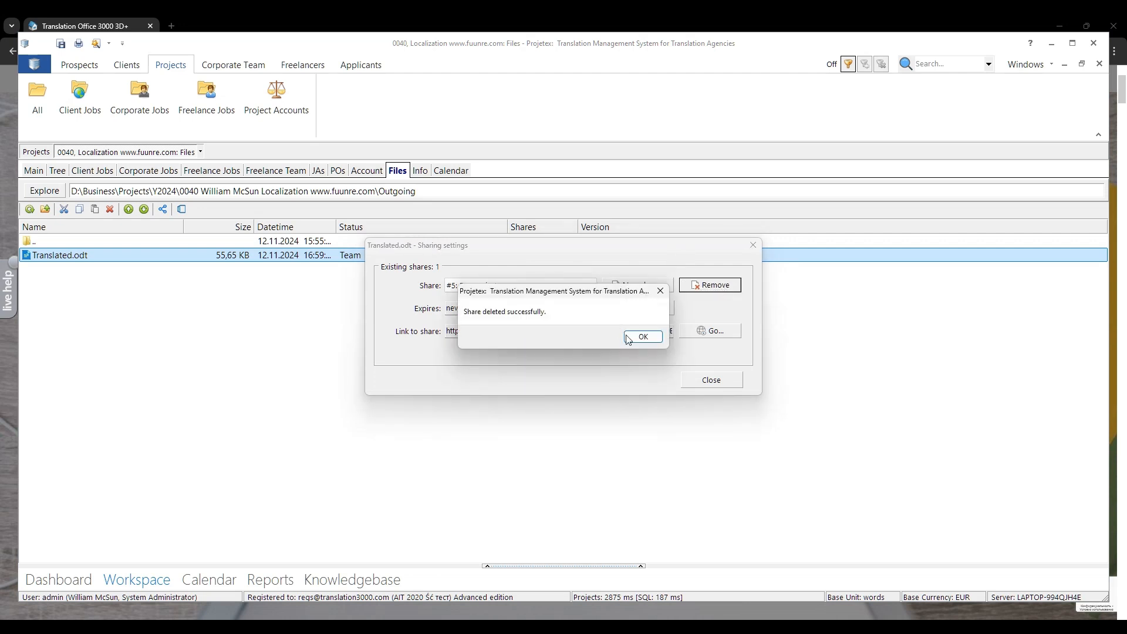
click(645, 336)
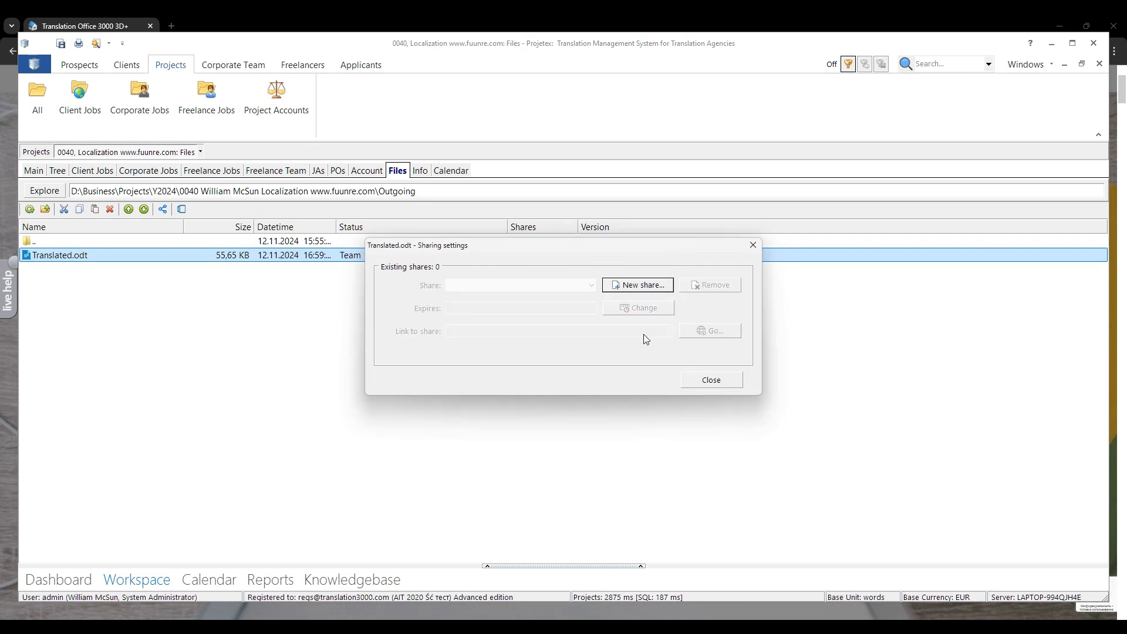
Step: Create a new public link share for Translated.odt named "ourcompany.org" without an expiration date or password
click(658, 286)
key(ctrl+v)
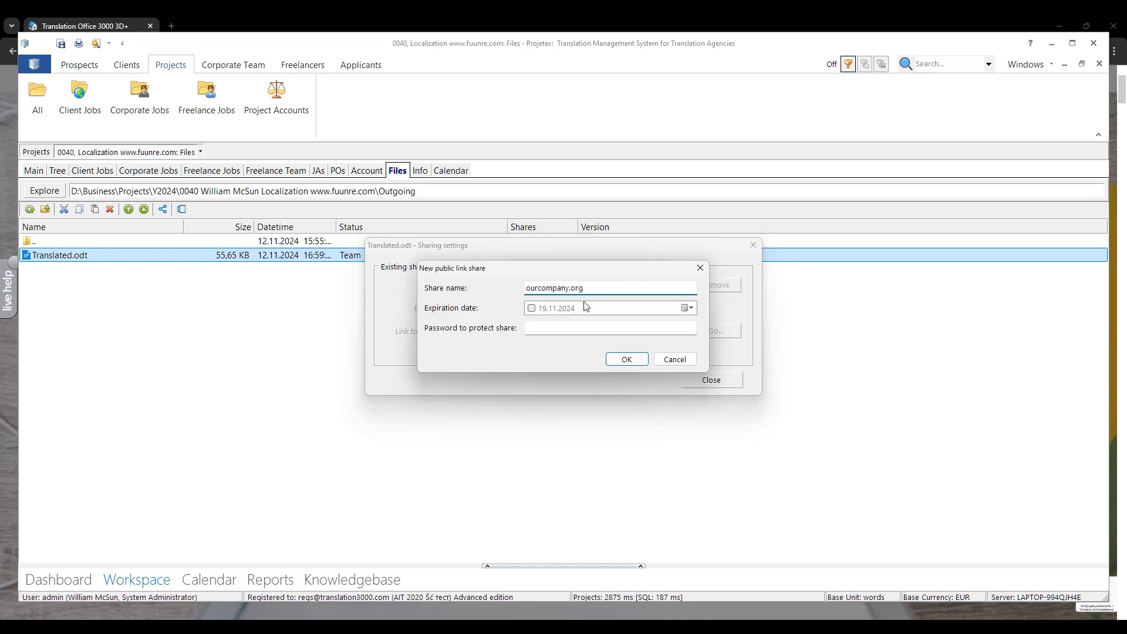
click(612, 360)
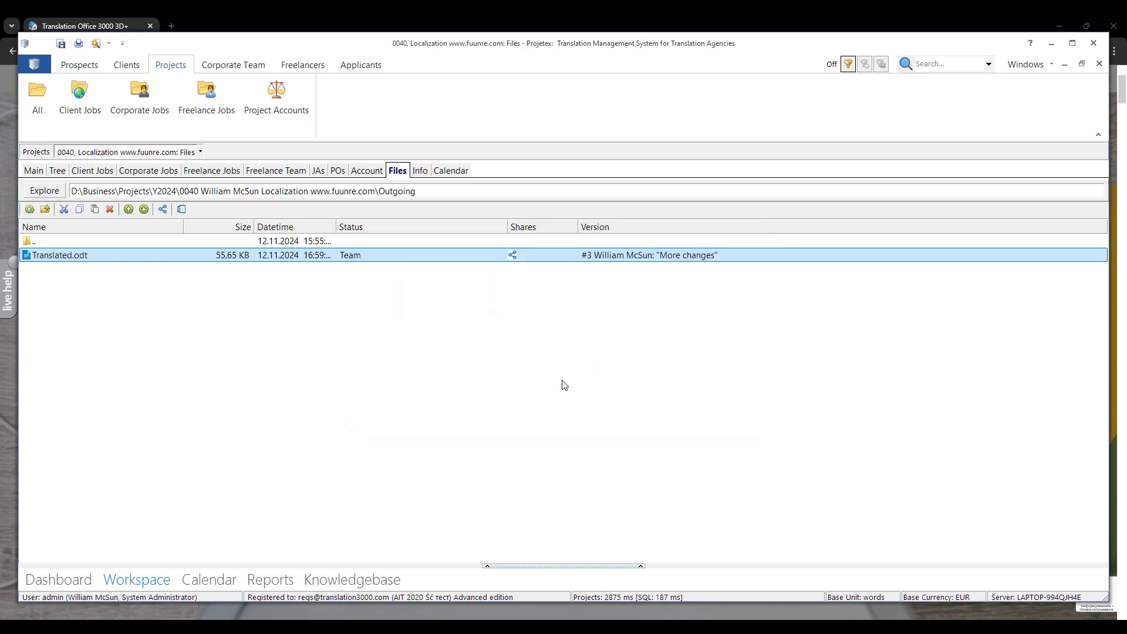
Step: Examine the domain part of the new share's link and close the sharing settings
click(542, 331)
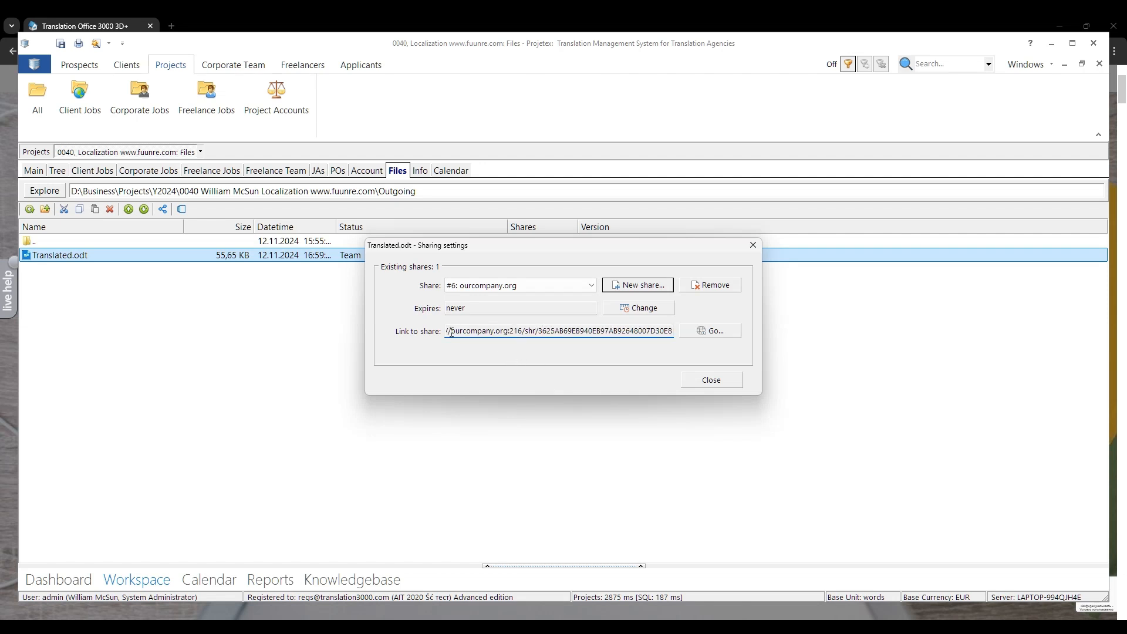
drag(451, 333, 508, 333)
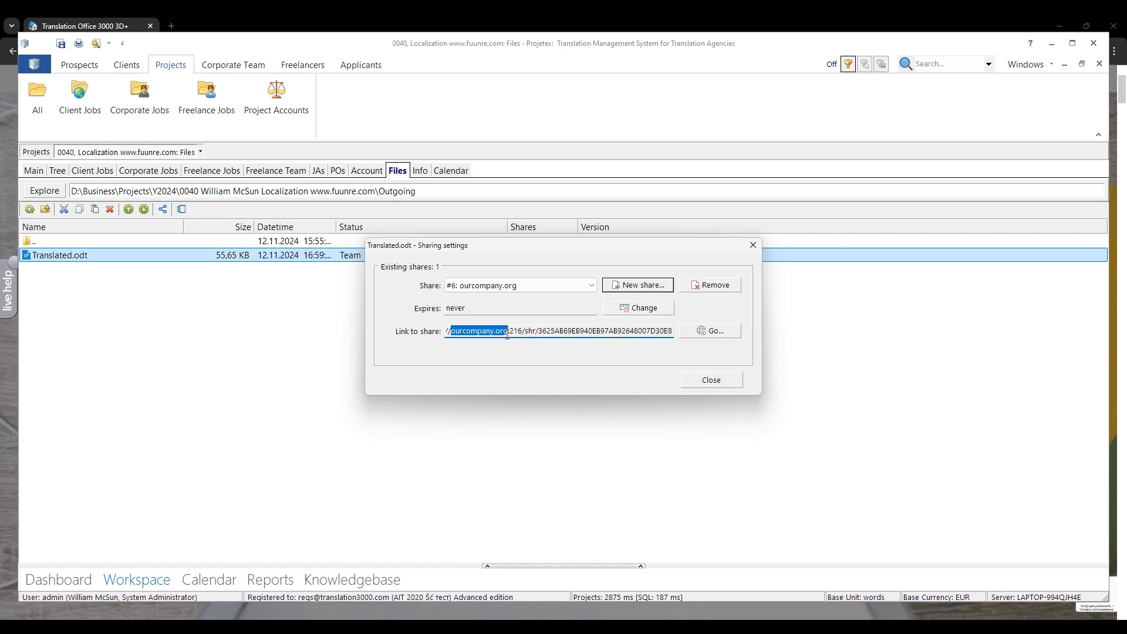
click(727, 379)
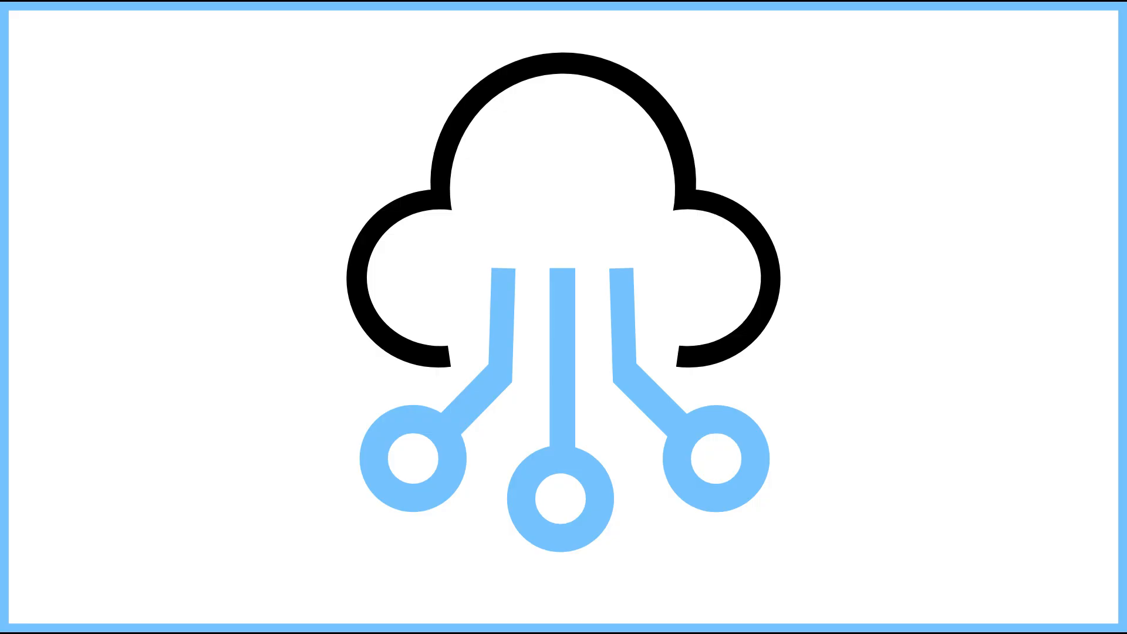